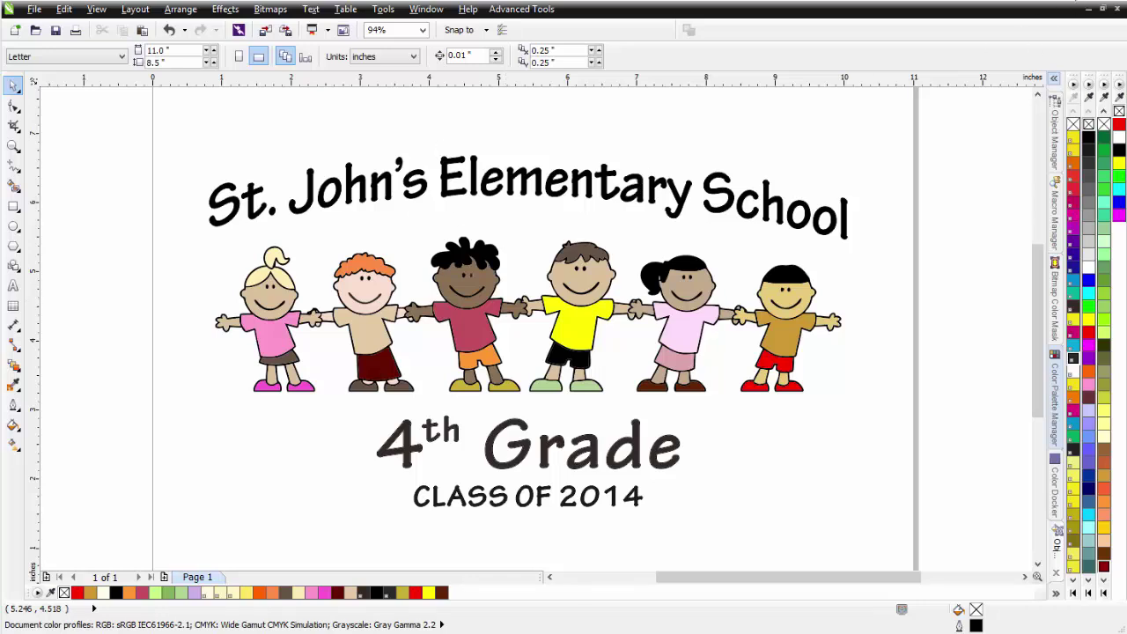
- Launch the SimpleSeps OverPrint 2 plugin and move its window to the right of the school design
{"action": "left_click", "coordinate": [529, 9]}
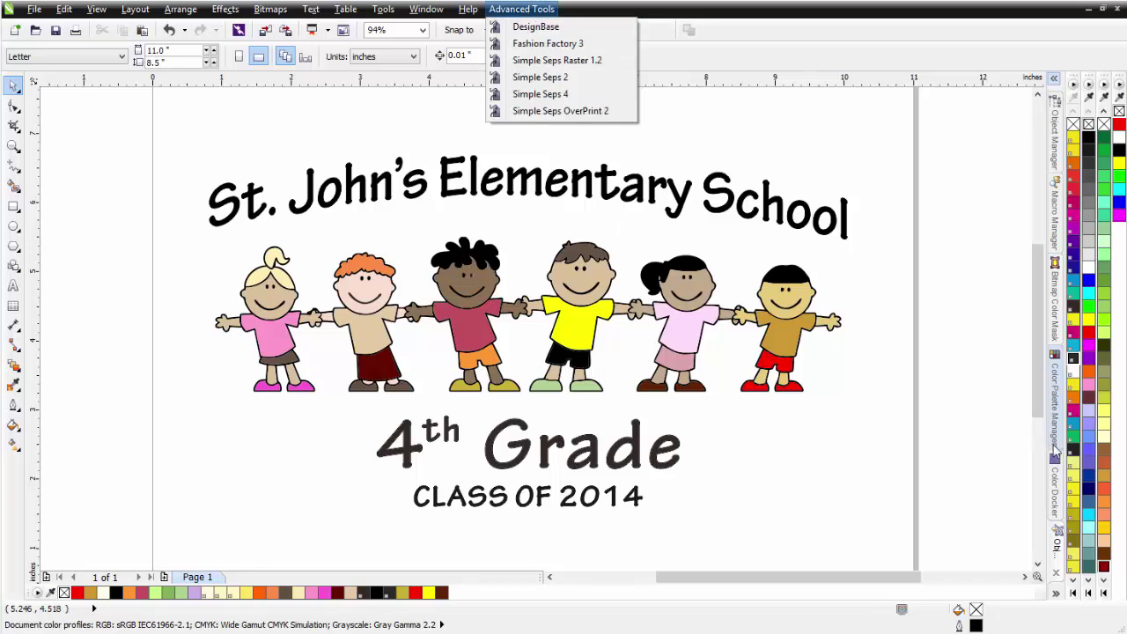
{"action": "left_click", "coordinate": [552, 112]}
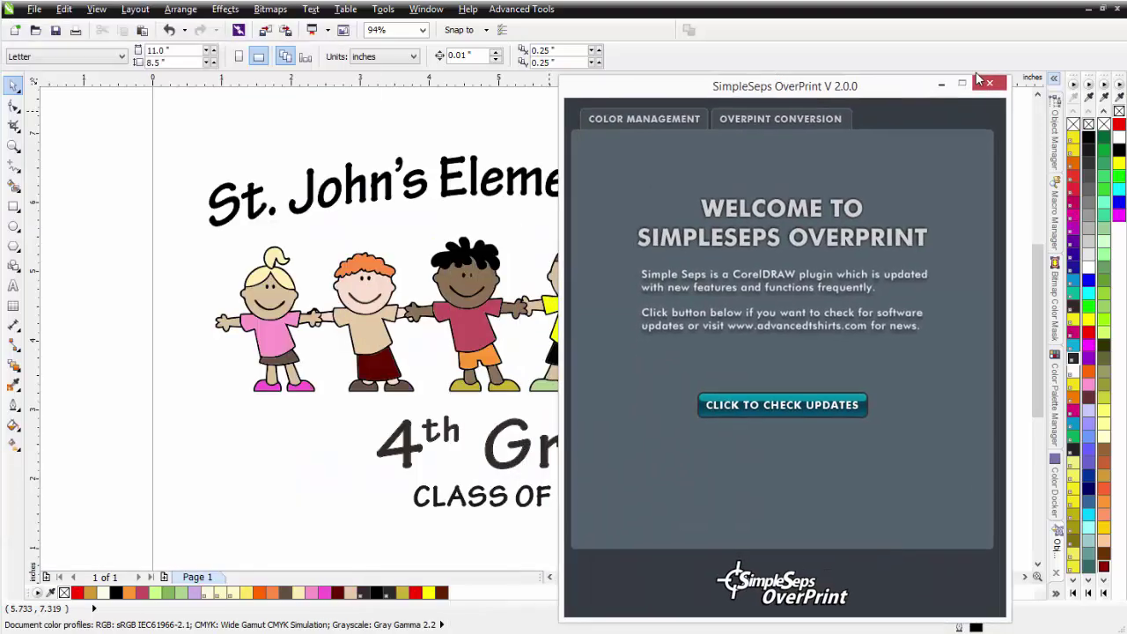
{"action": "left_click_drag", "start_coordinate": [977, 79], "coordinate": [1105, 65]}
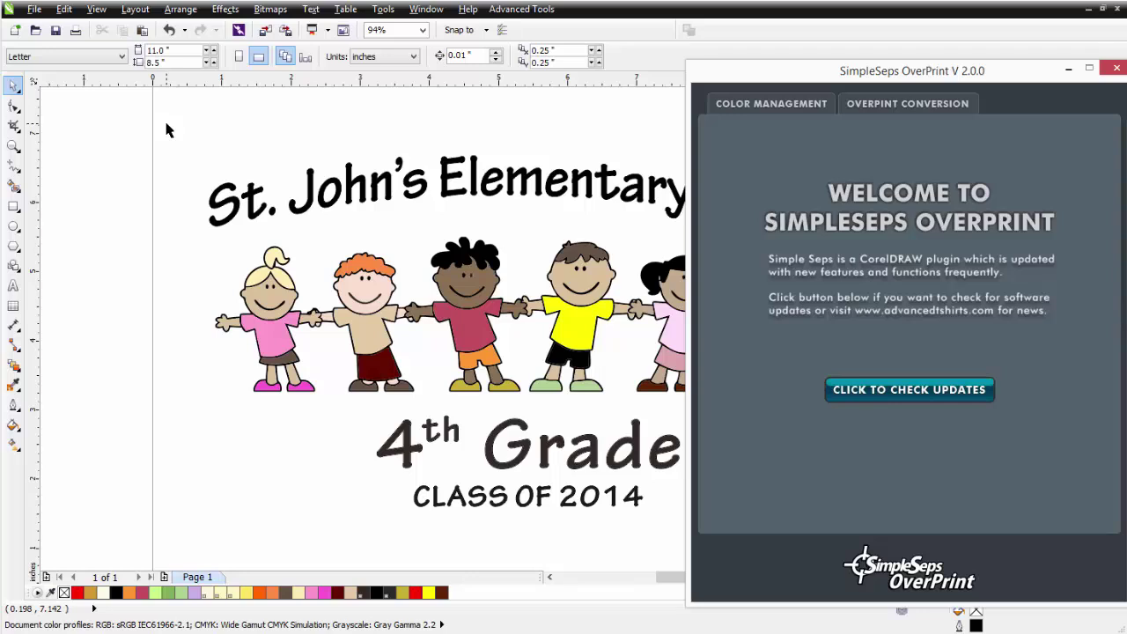
{"action": "left_click", "coordinate": [303, 253]}
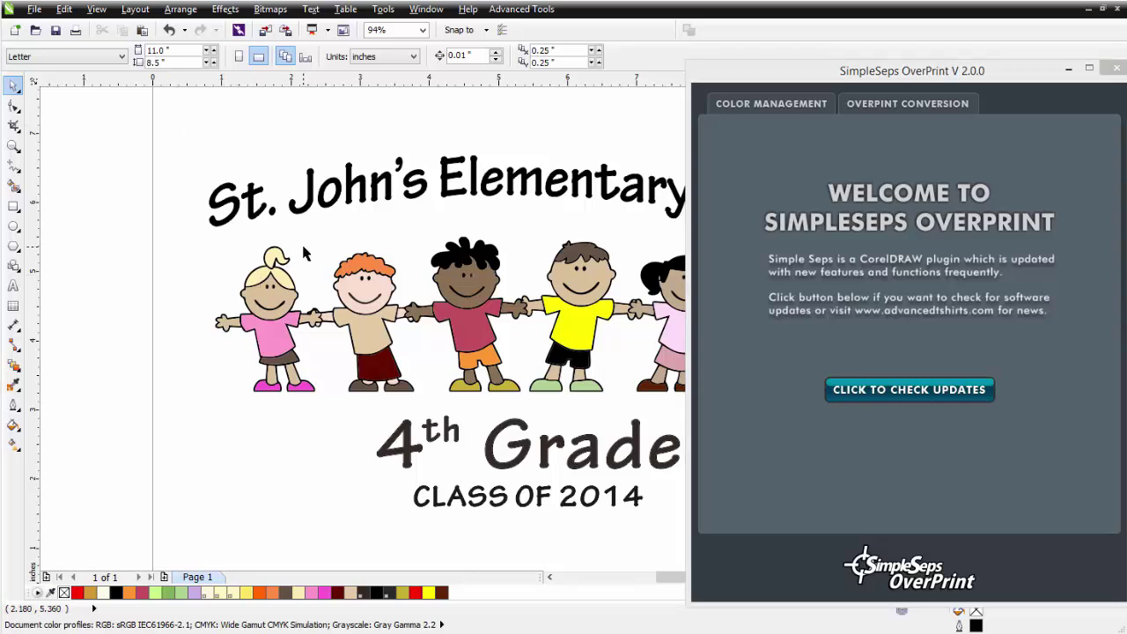
- Select all objects, build a selection palette with every colour, and reduce it via One Click Conversion
{"action": "key", "text": "ctrl+a"}
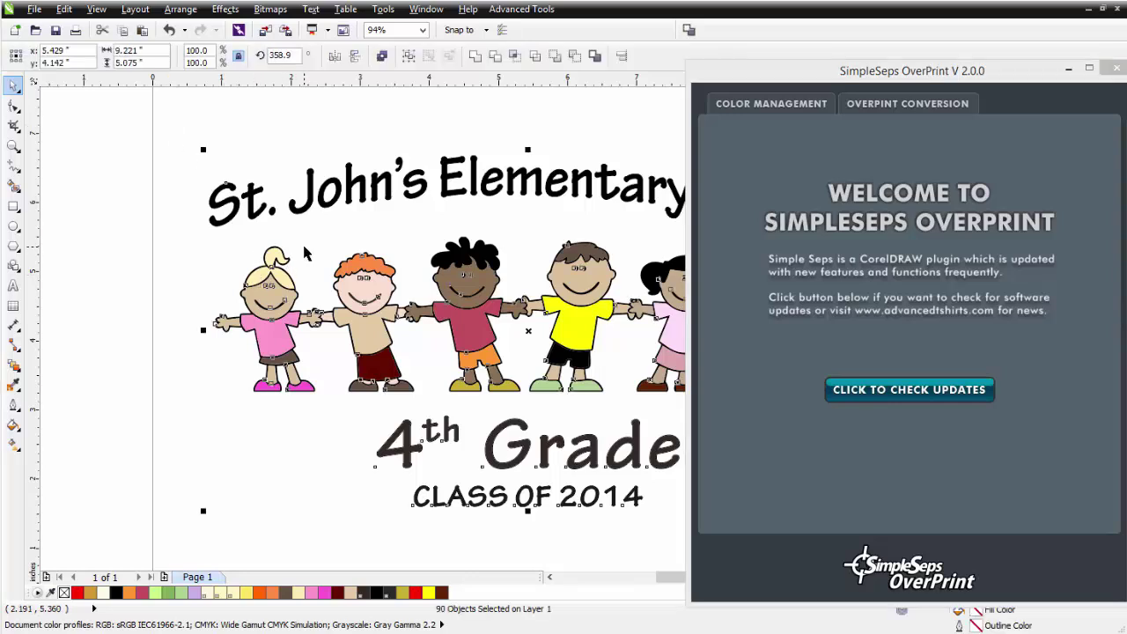
{"action": "left_click", "coordinate": [771, 103]}
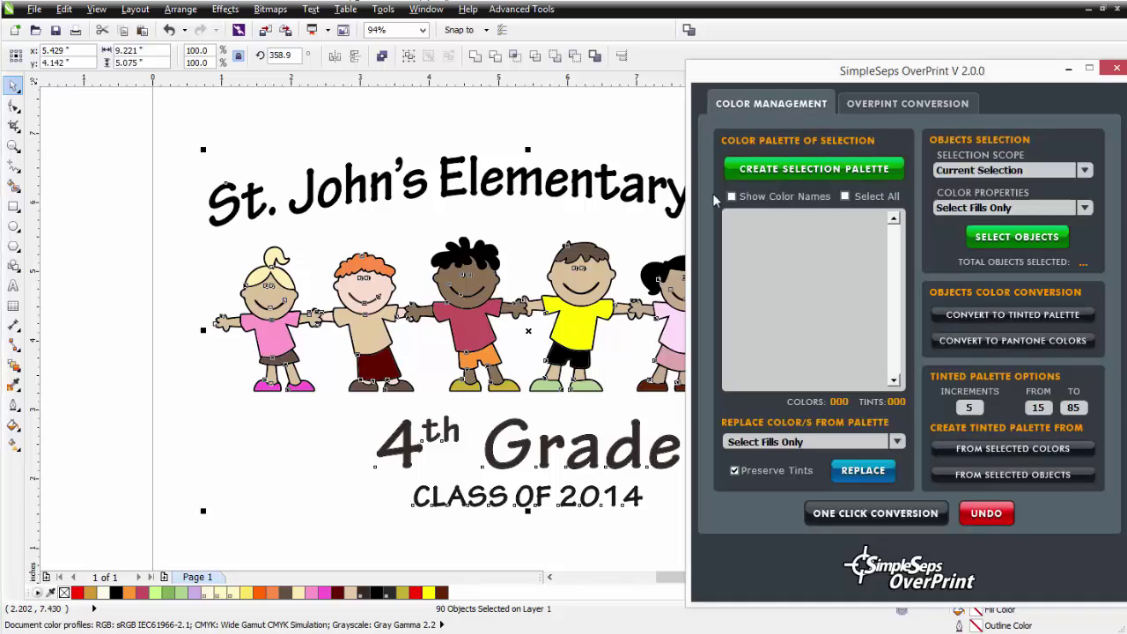
{"action": "left_click", "coordinate": [812, 169]}
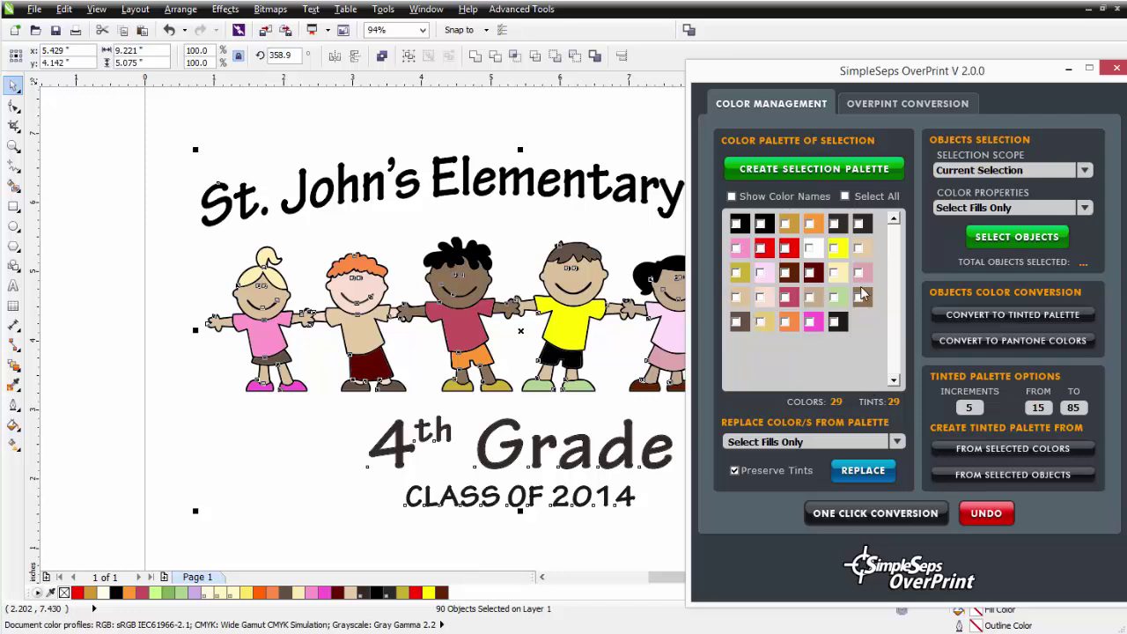
{"action": "left_click", "coordinate": [846, 196]}
{"action": "left_click", "coordinate": [902, 520]}
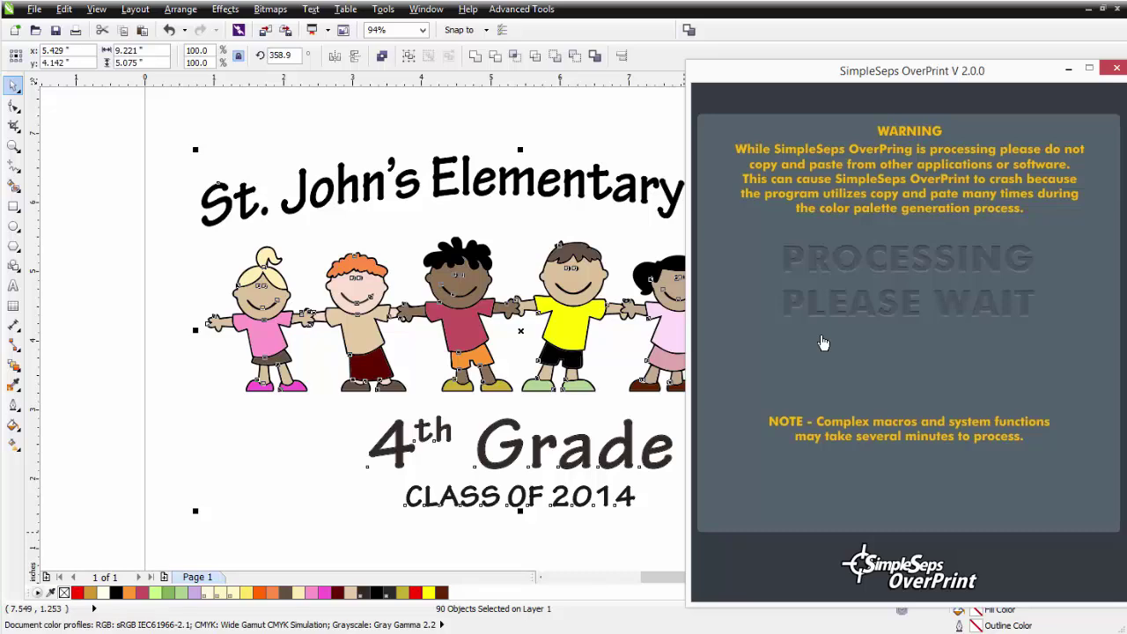
{"action": "left_click", "coordinate": [702, 356]}
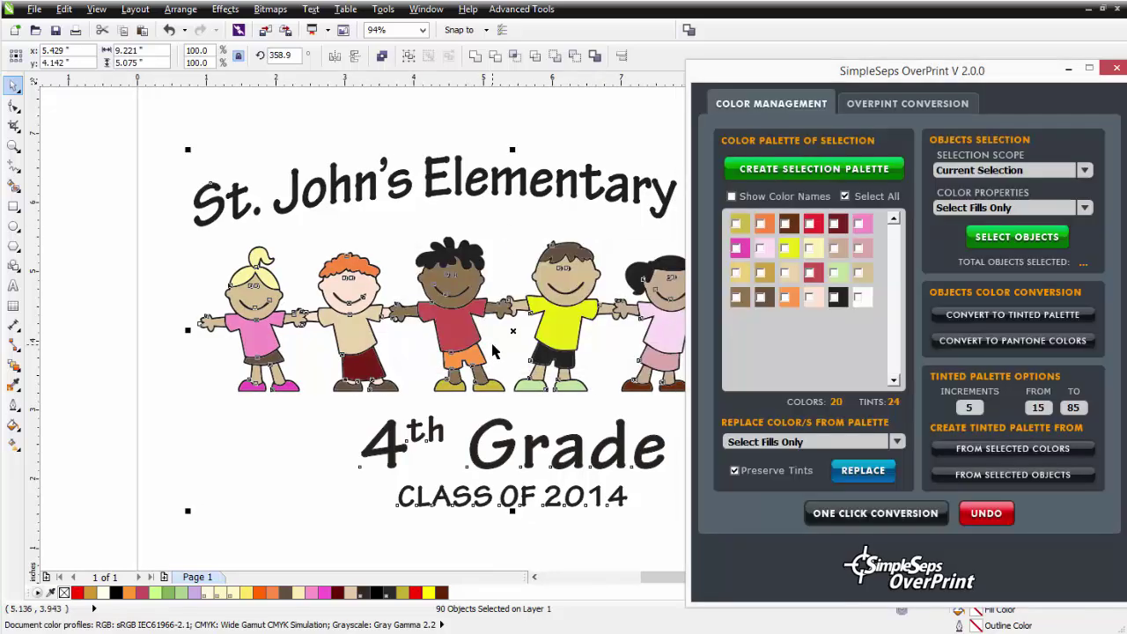
{"action": "left_click", "coordinate": [914, 107]}
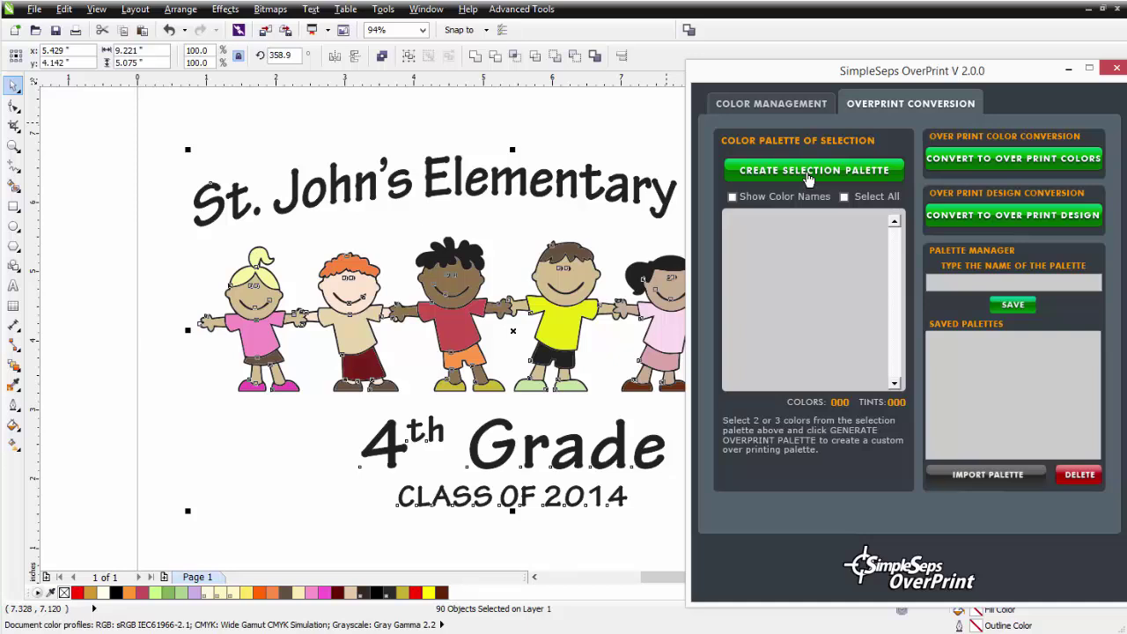
- Build a selection palette and generate an overprint palette from its yellow, red and black swatches
{"action": "left_click", "coordinate": [772, 103]}
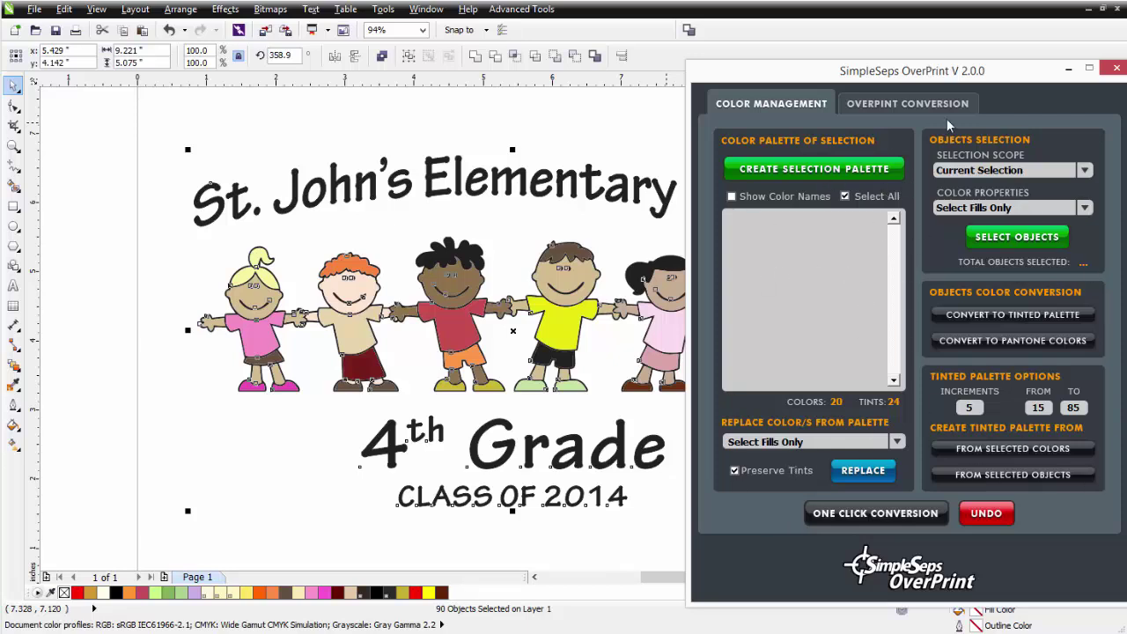
{"action": "left_click", "coordinate": [883, 105]}
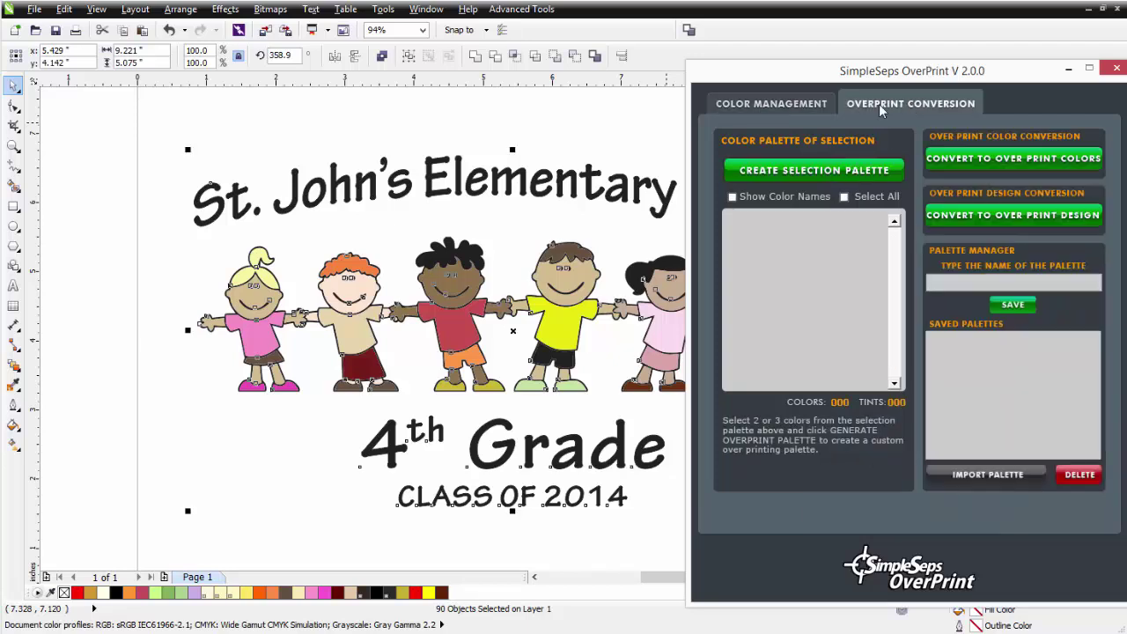
{"action": "left_click", "coordinate": [832, 171]}
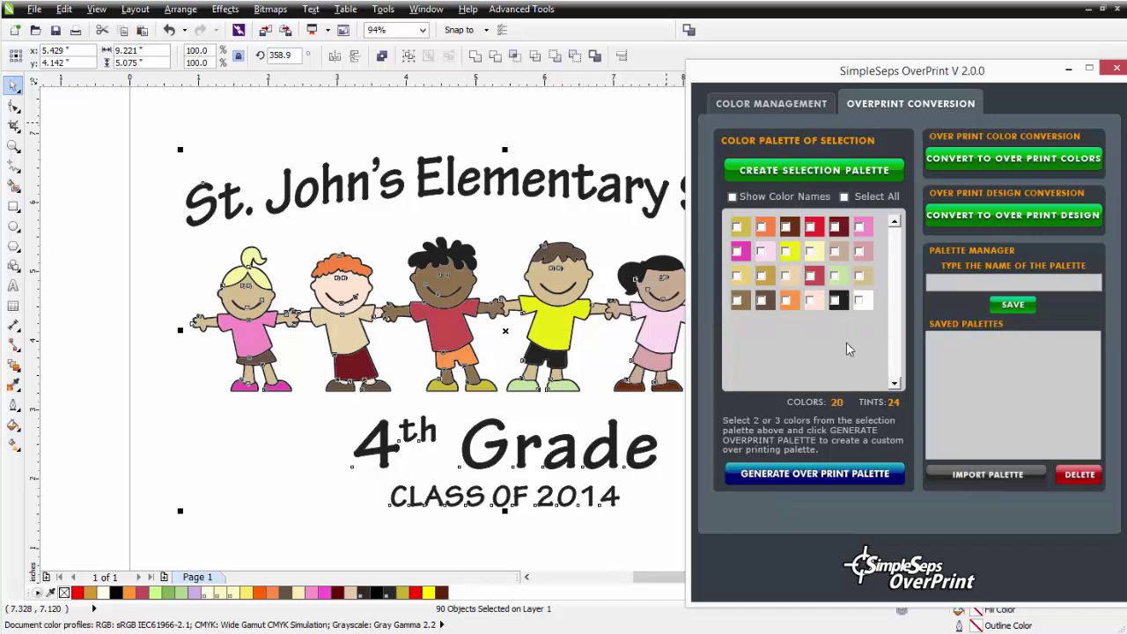
{"action": "left_click", "coordinate": [787, 253]}
{"action": "left_click", "coordinate": [813, 228]}
{"action": "left_click", "coordinate": [836, 302]}
{"action": "left_click", "coordinate": [828, 477]}
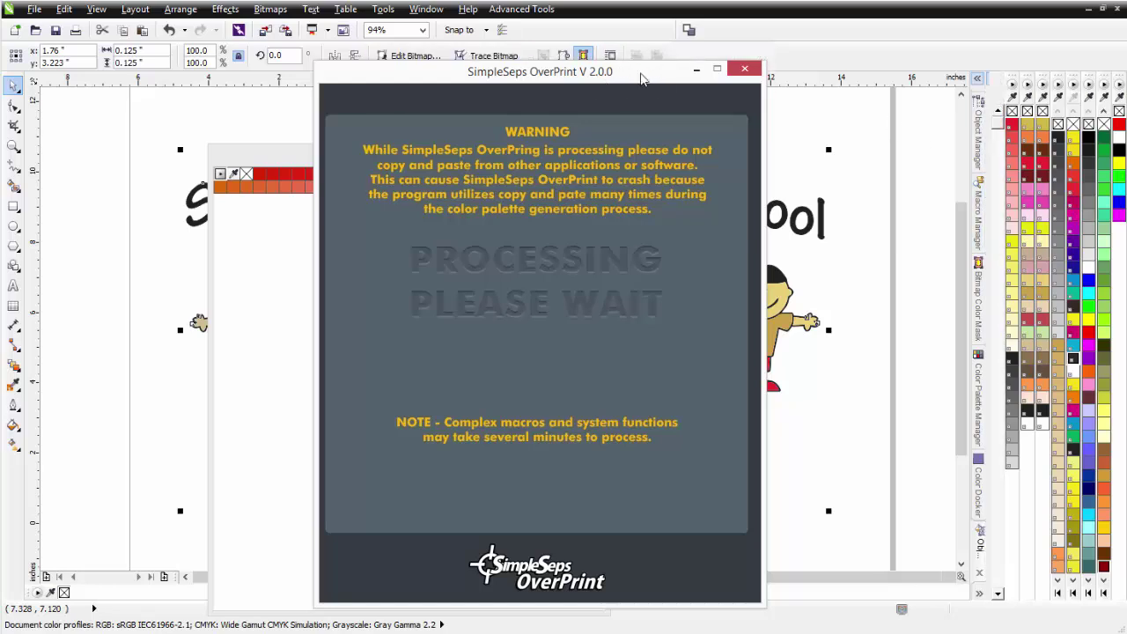
- Move the processing window right to reveal the finished Overprint Palette docker
{"action": "left_click_drag", "start_coordinate": [641, 80], "coordinate": [995, 51]}
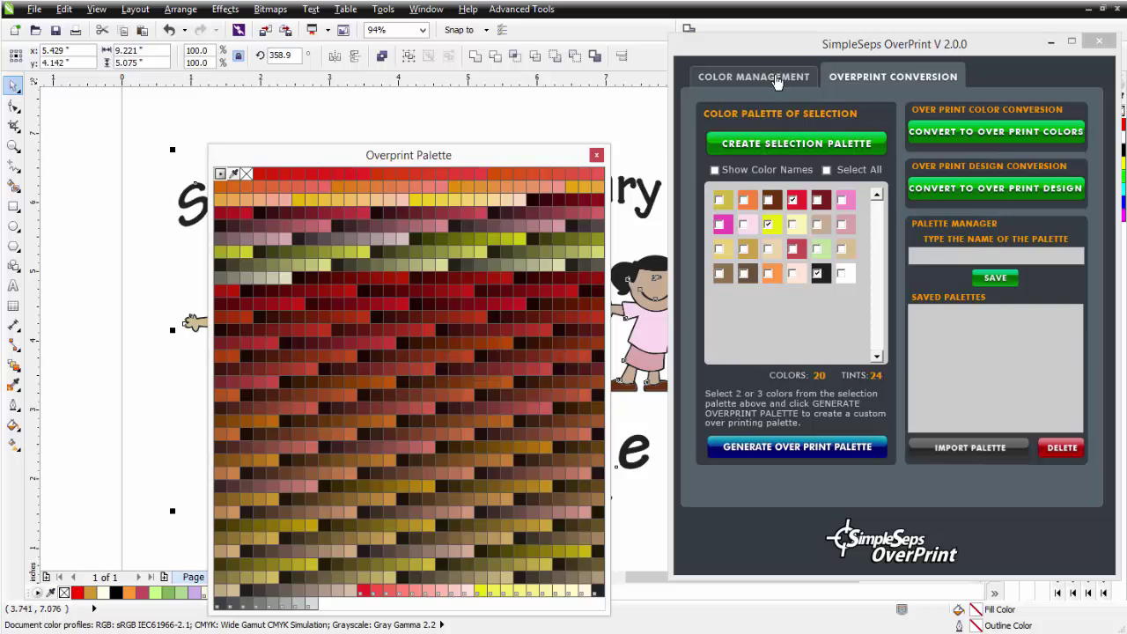
- Return to Color Management and move the Overprint Palette and plugin window off to the right
{"action": "left_click", "coordinate": [779, 79]}
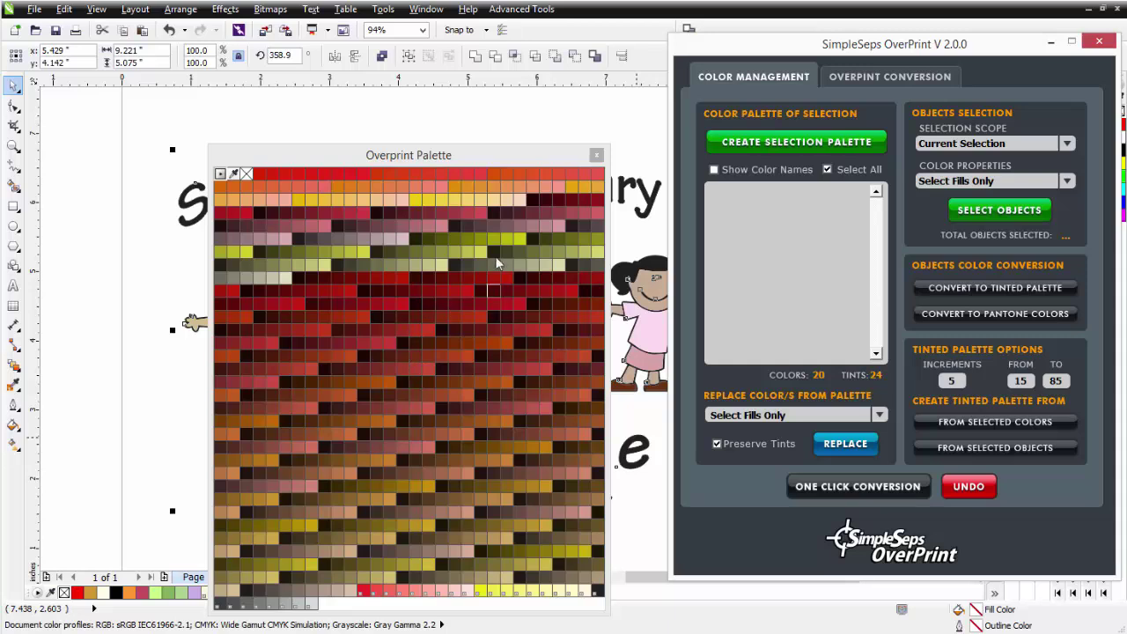
{"action": "mouse_move", "coordinate": [380, 395]}
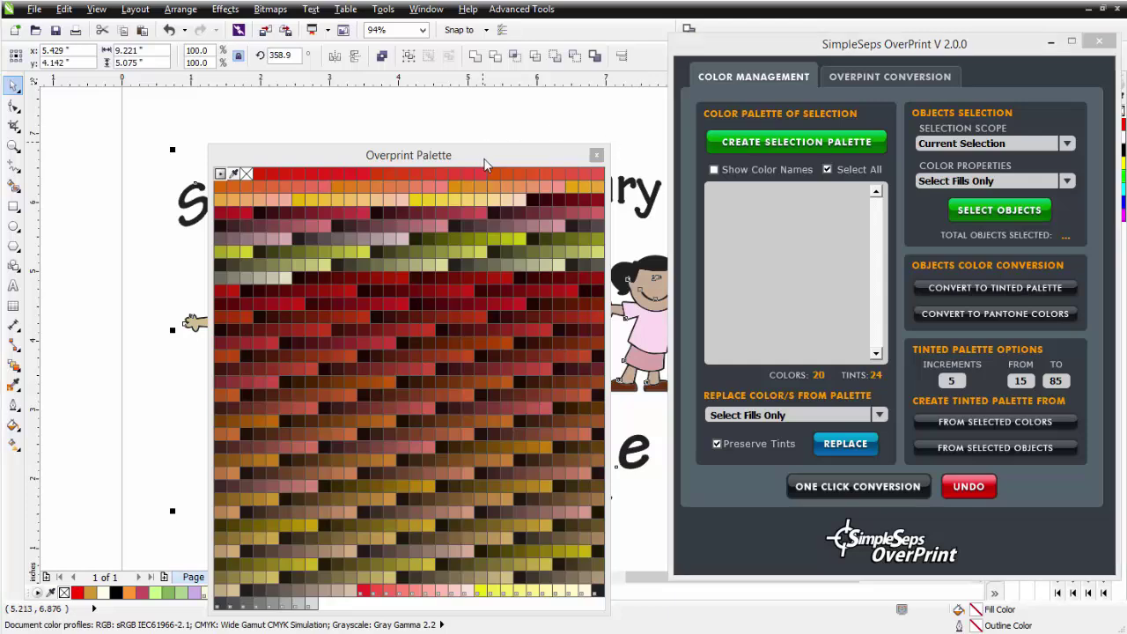
{"action": "left_click_drag", "start_coordinate": [490, 160], "coordinate": [863, 104]}
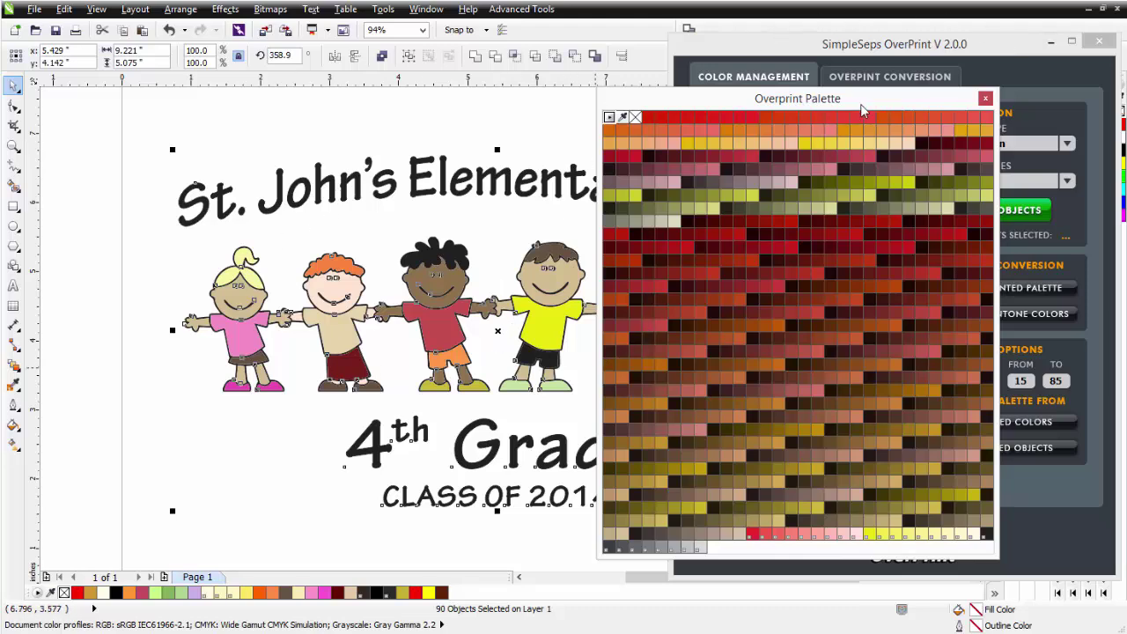
{"action": "left_click_drag", "start_coordinate": [890, 102], "coordinate": [1123, 152]}
{"action": "left_click_drag", "start_coordinate": [984, 53], "coordinate": [719, 76]}
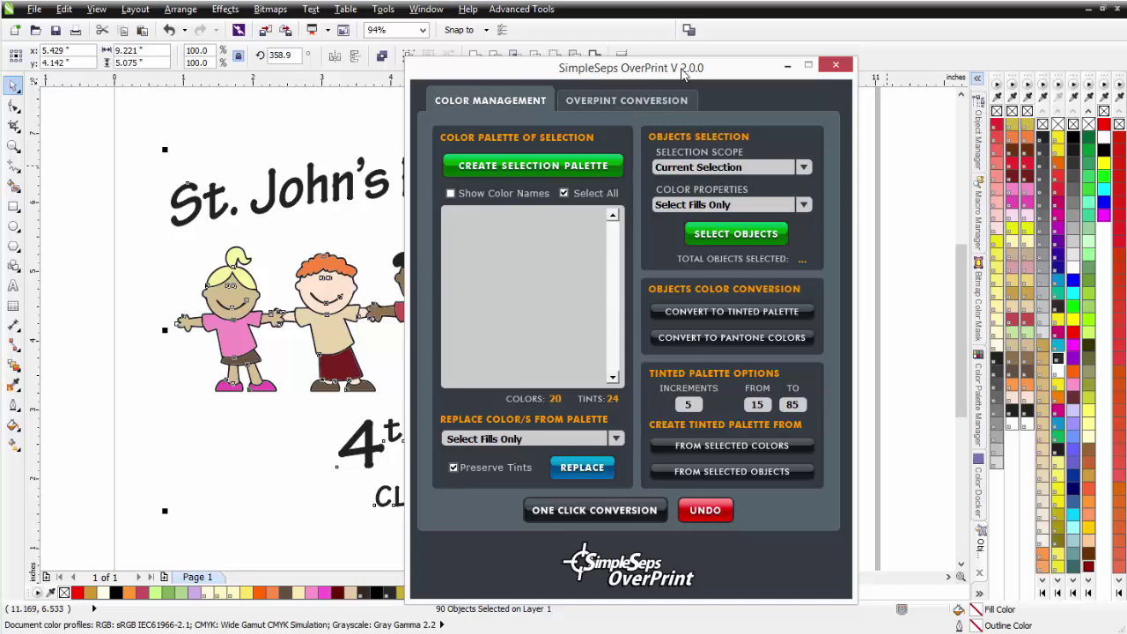
{"action": "left_click_drag", "start_coordinate": [684, 76], "coordinate": [918, 64]}
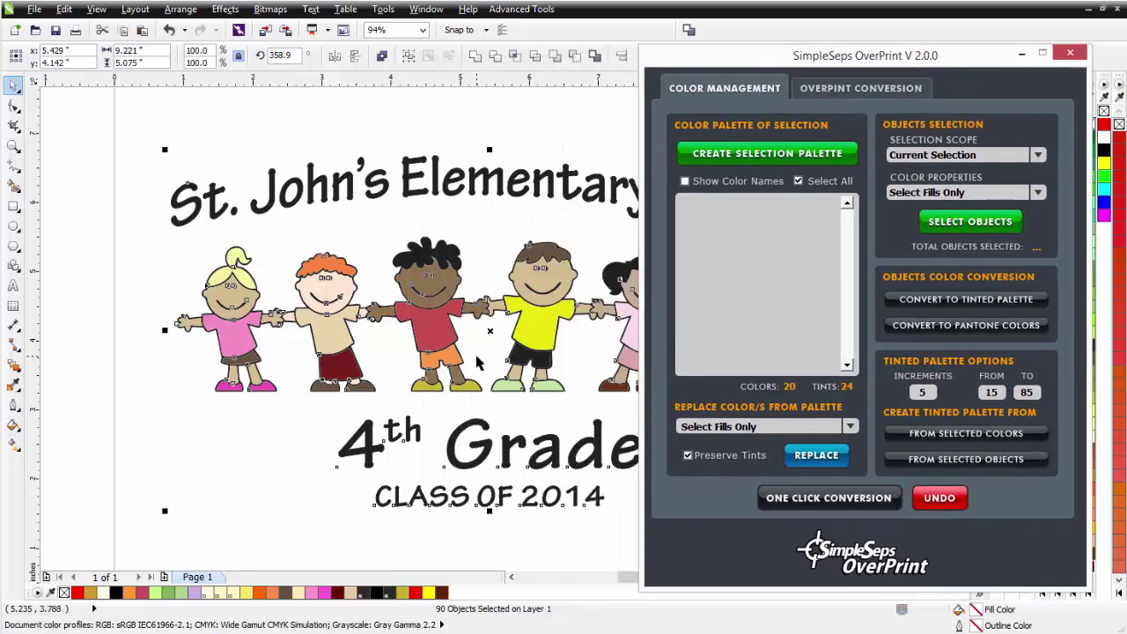
- Convert the design to overprint colours, creating the Overprint Design 1 page
{"action": "left_click", "coordinate": [891, 88]}
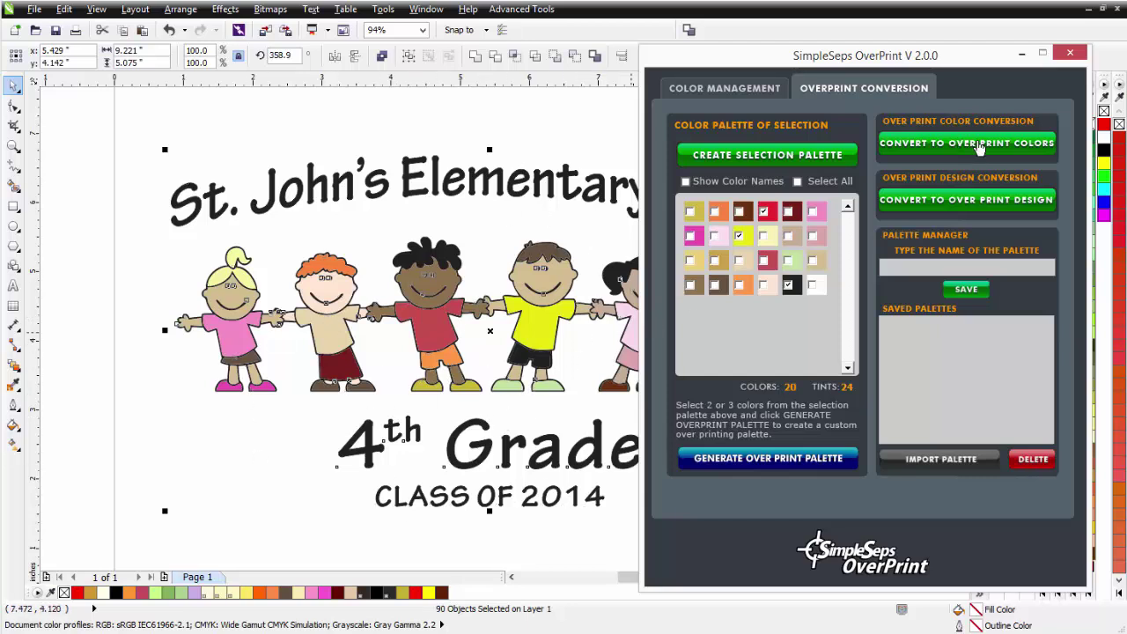
{"action": "left_click", "coordinate": [979, 147]}
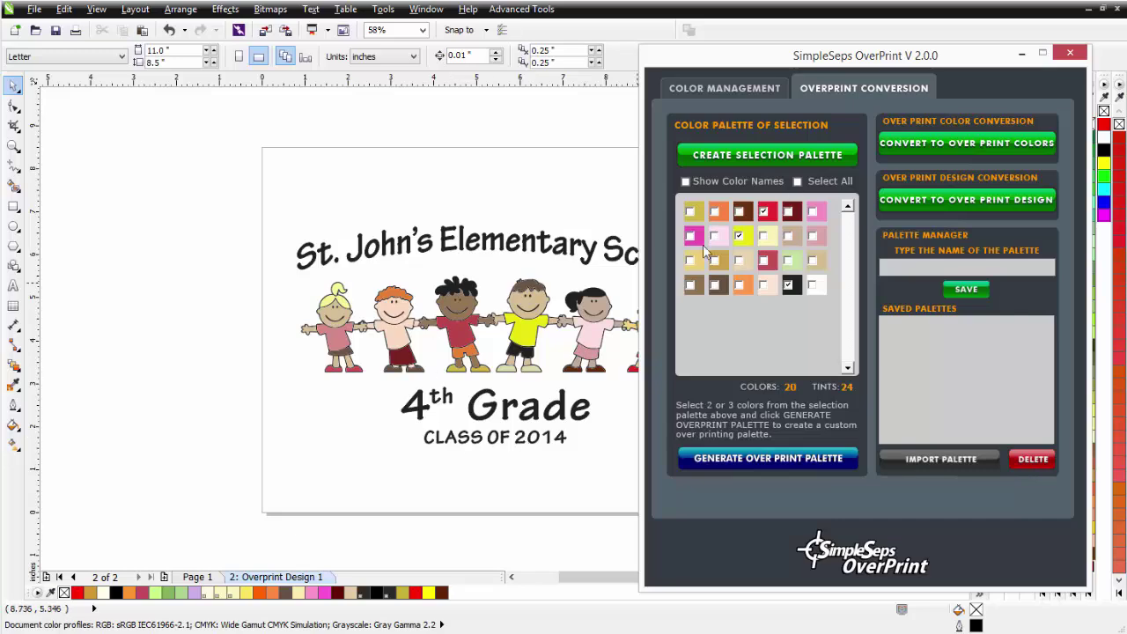
- Test a dark red overprint swatch on the boy's shirt, undo it, and close the Overprint Palette
{"action": "mouse_move", "coordinate": [944, 75]}
{"action": "left_mouse_down"}
{"action": "mouse_move", "coordinate": [828, 108]}
{"action": "mouse_move", "coordinate": [942, 83]}
{"action": "left_mouse_up"}
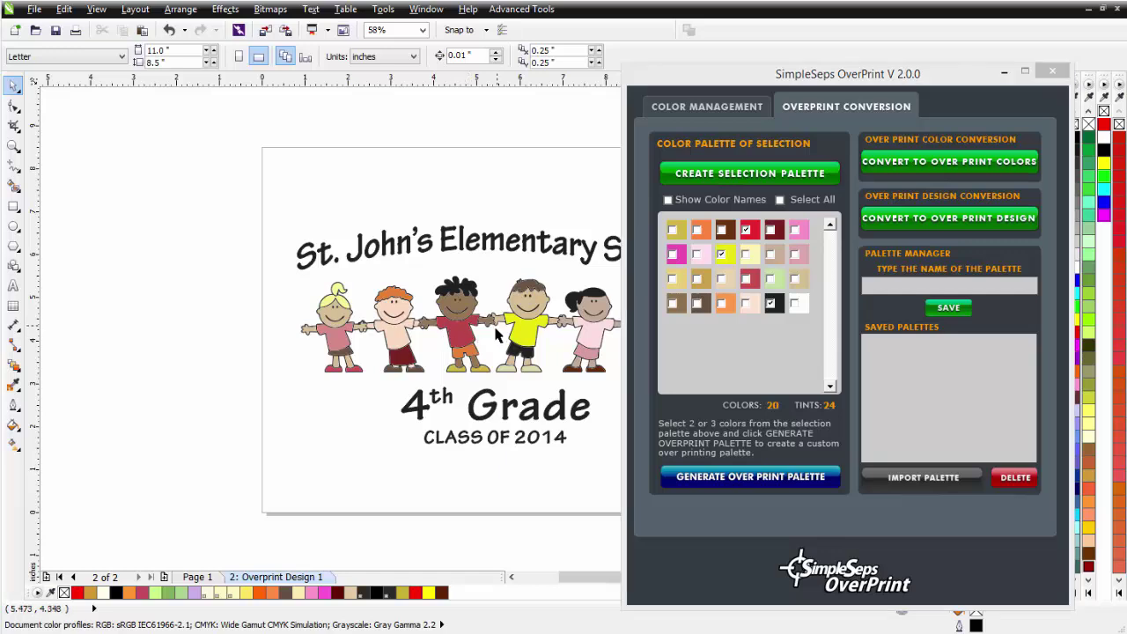
{"action": "scroll", "coordinate": [492, 343], "scroll_direction": "up", "scroll_amount": 3}
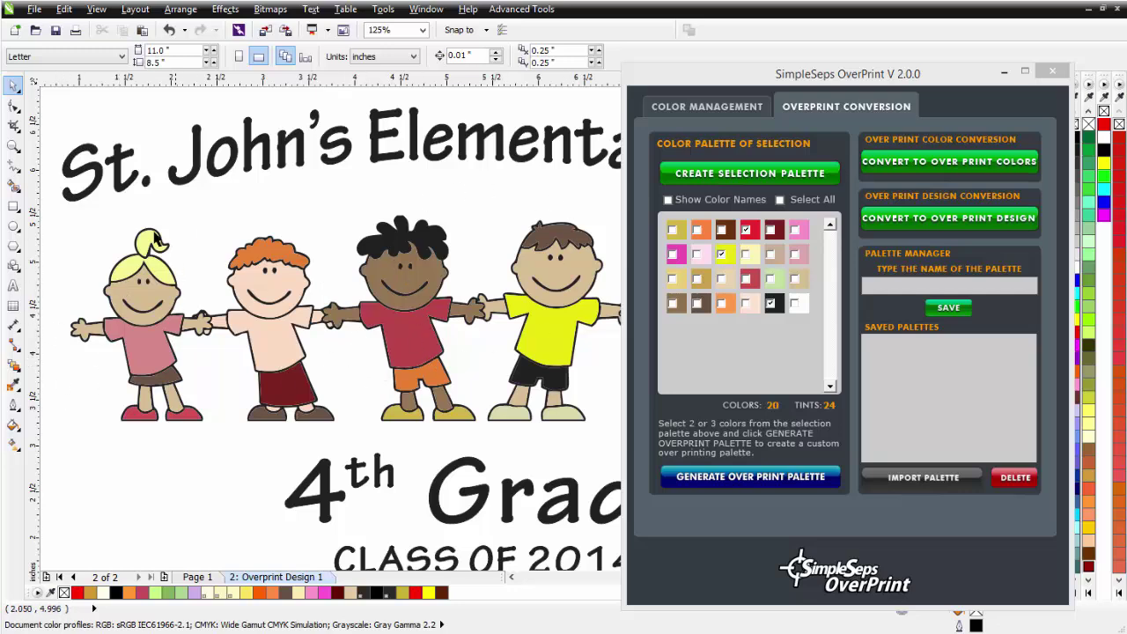
{"action": "left_click", "coordinate": [681, 111]}
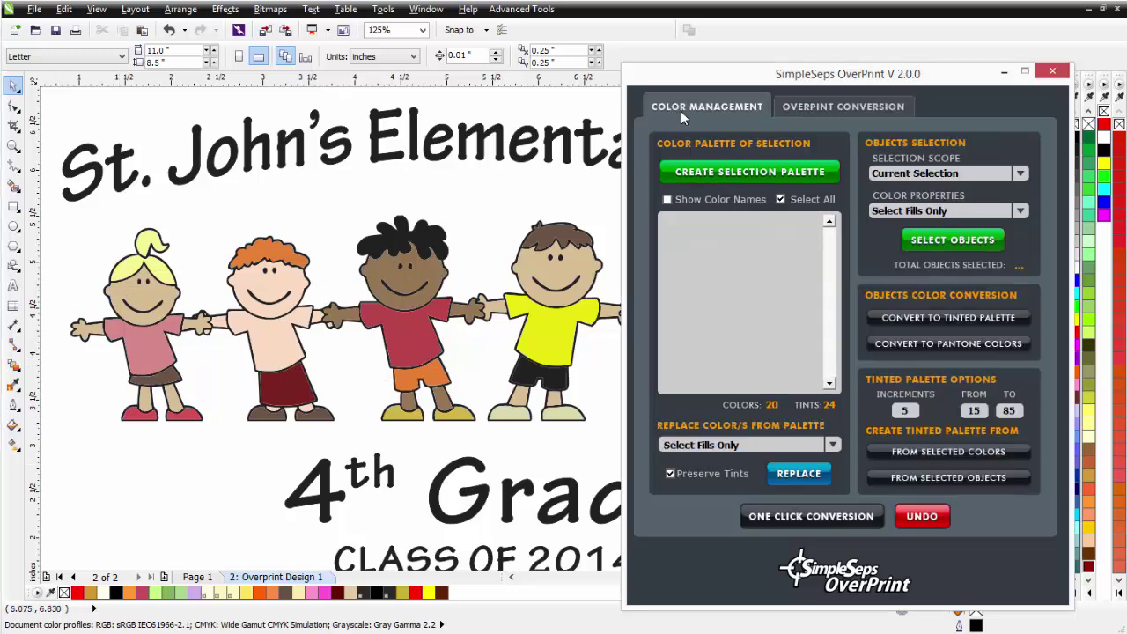
{"action": "left_click", "coordinate": [835, 116]}
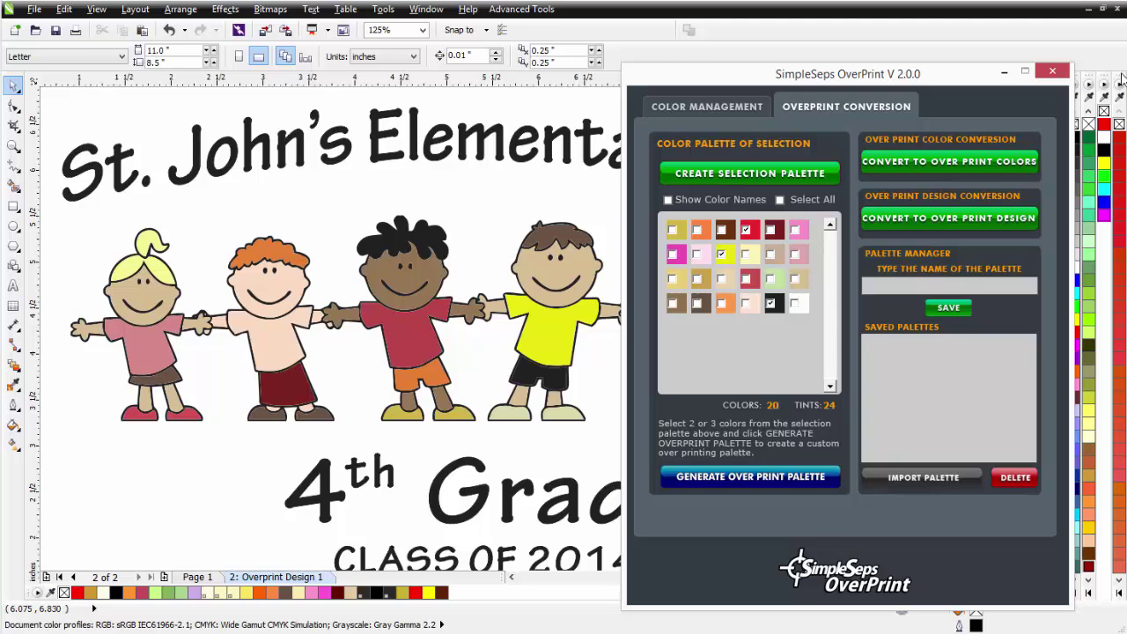
{"action": "left_click", "coordinate": [750, 477]}
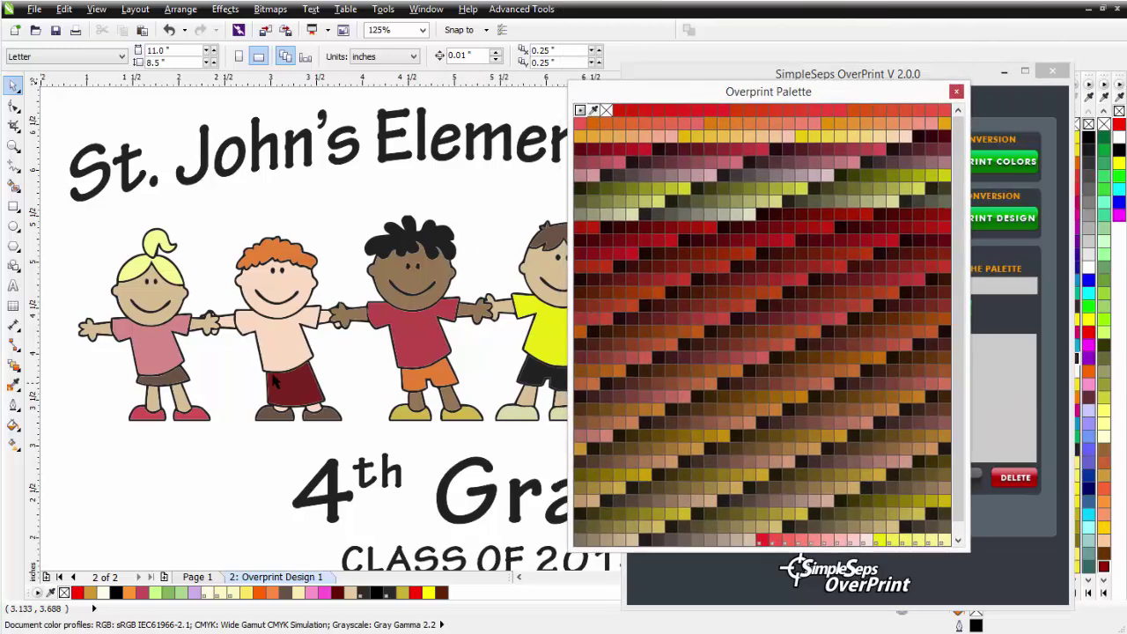
{"action": "left_click", "coordinate": [277, 355]}
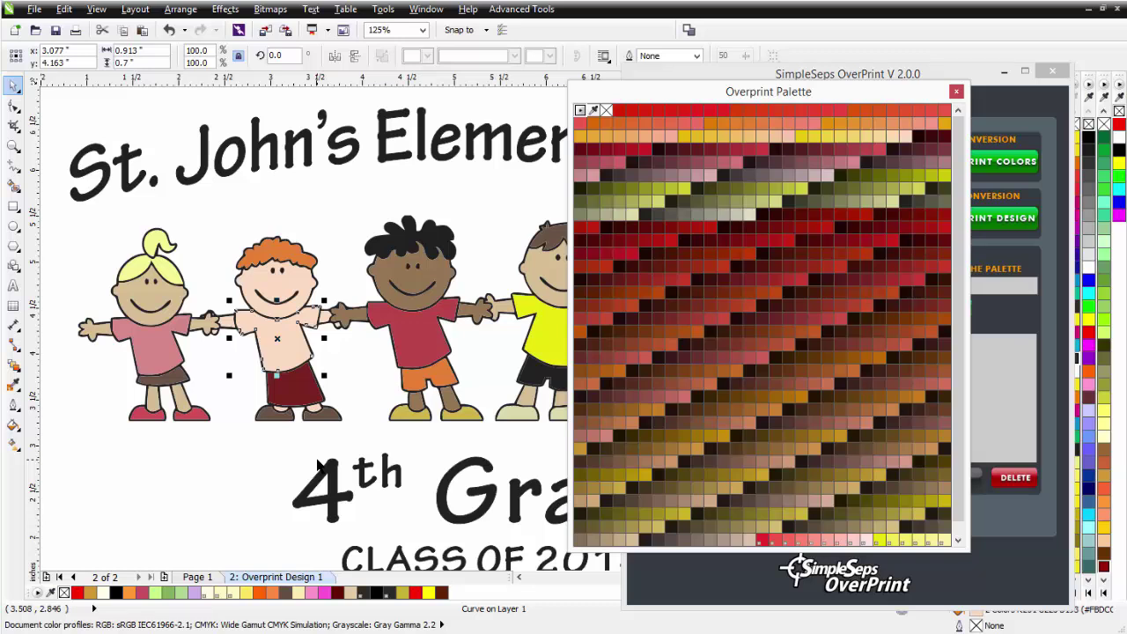
{"action": "left_click", "coordinate": [659, 238]}
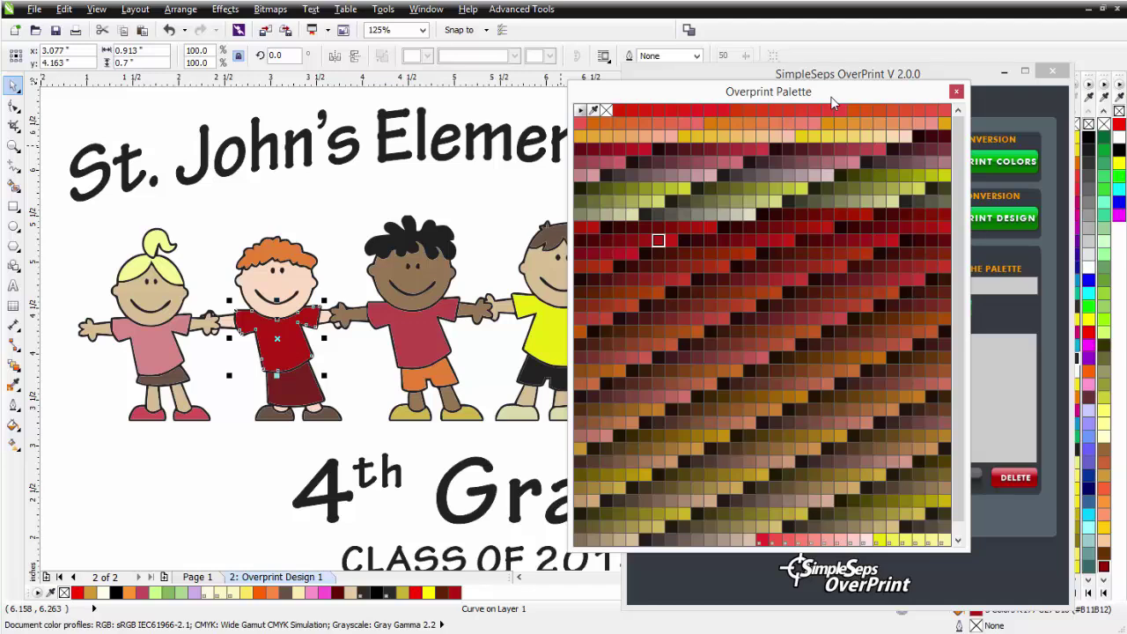
{"action": "key", "text": "ctrl+z"}
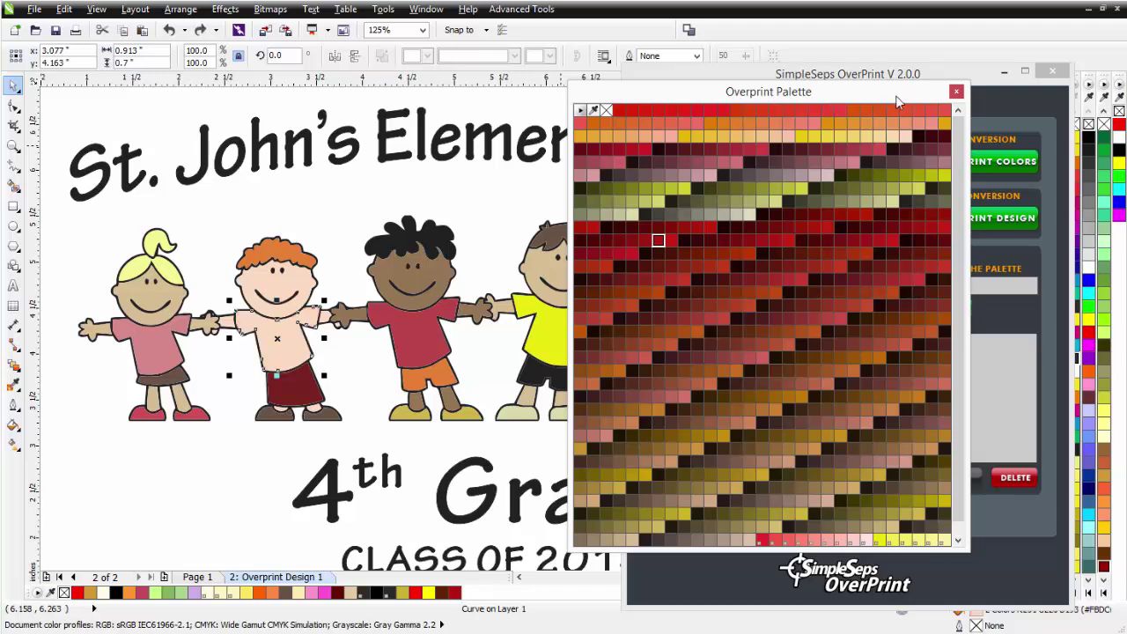
{"action": "left_click", "coordinate": [957, 91]}
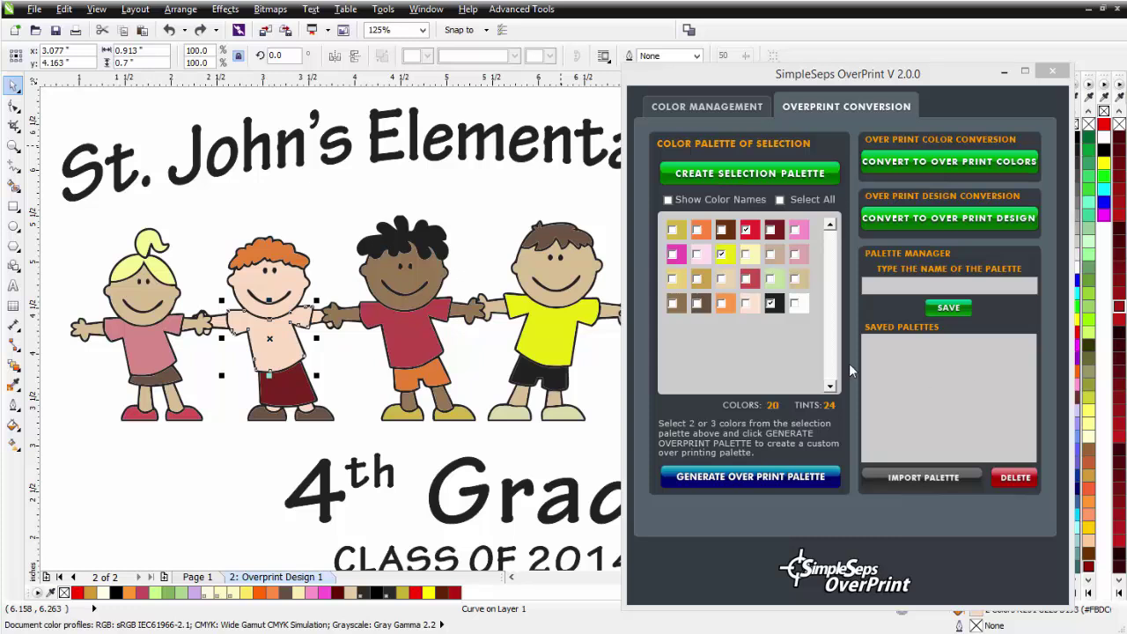
- Zoom out and marquee-select the entire school design
{"action": "left_click", "coordinate": [470, 244]}
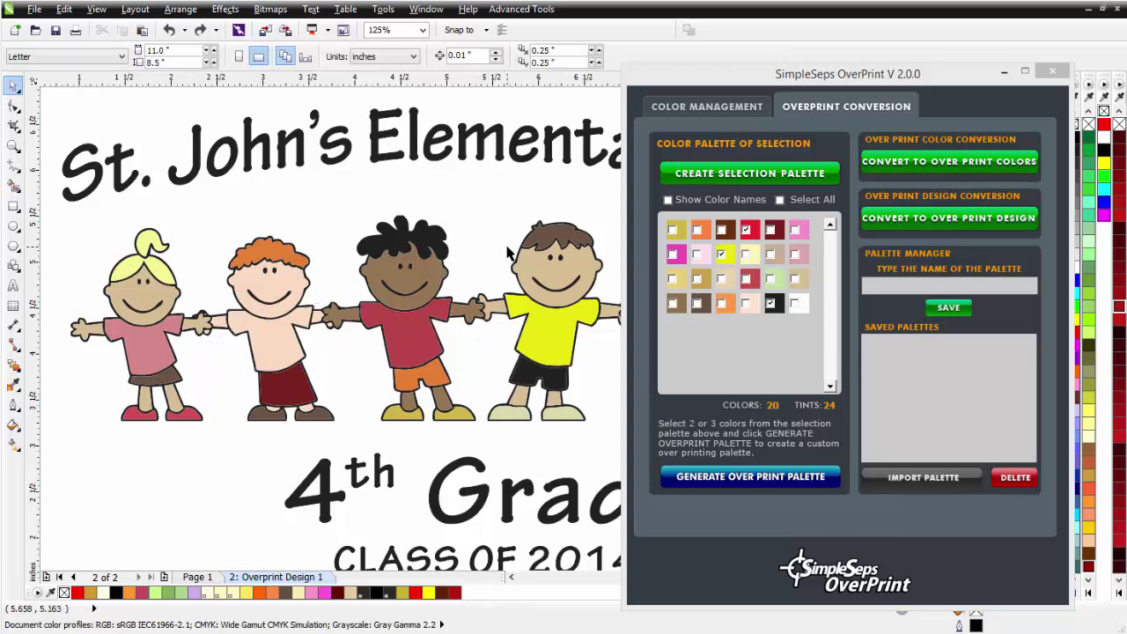
{"action": "scroll", "coordinate": [492, 414], "scroll_direction": "down", "scroll_amount": 2}
{"action": "left_click_drag", "start_coordinate": [368, 401], "coordinate": [798, 536]}
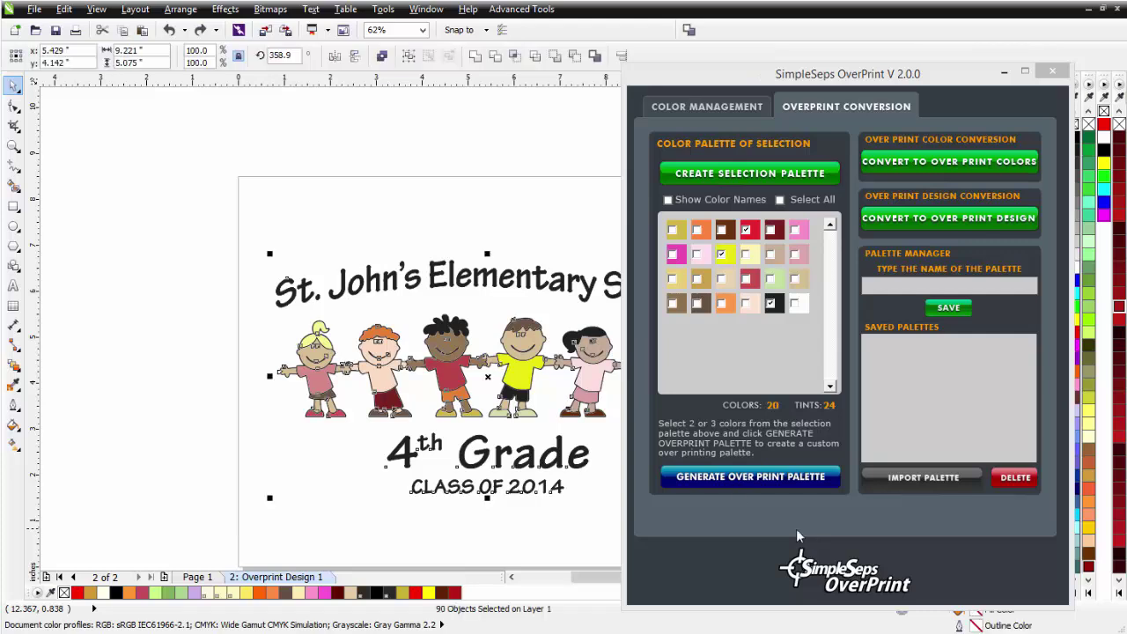
- Convert the selection to an overprint design on page Overprint Design 2, then close SimpleSeps
{"action": "left_click", "coordinate": [950, 220]}
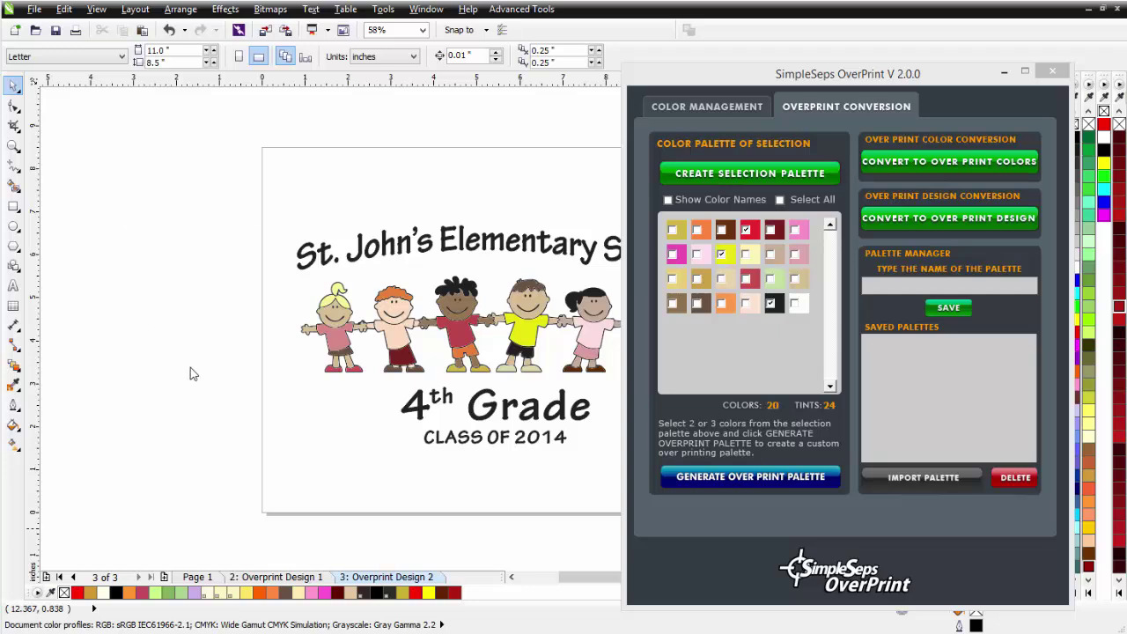
{"action": "left_click", "coordinate": [460, 339]}
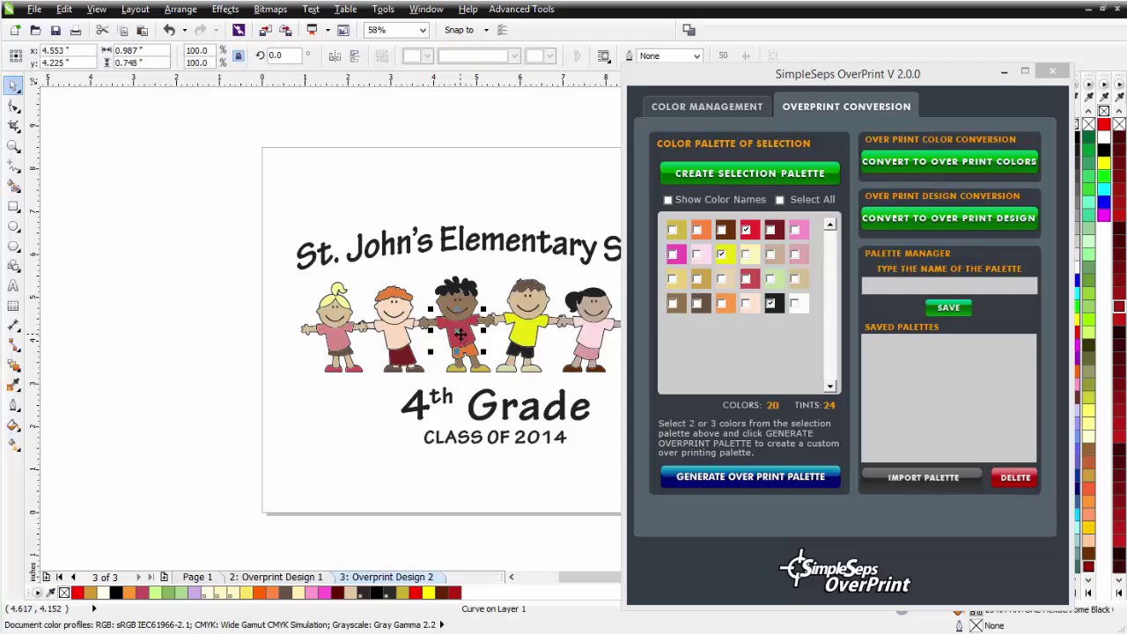
{"action": "scroll", "coordinate": [462, 337], "scroll_direction": "up", "scroll_amount": 4}
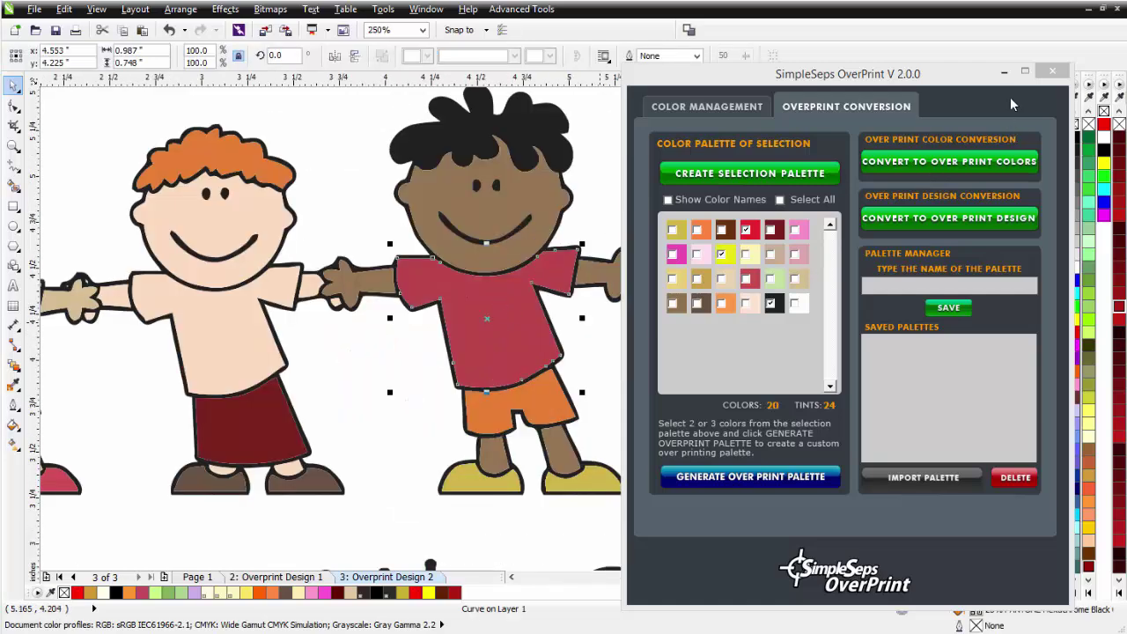
{"action": "left_click", "coordinate": [1009, 72]}
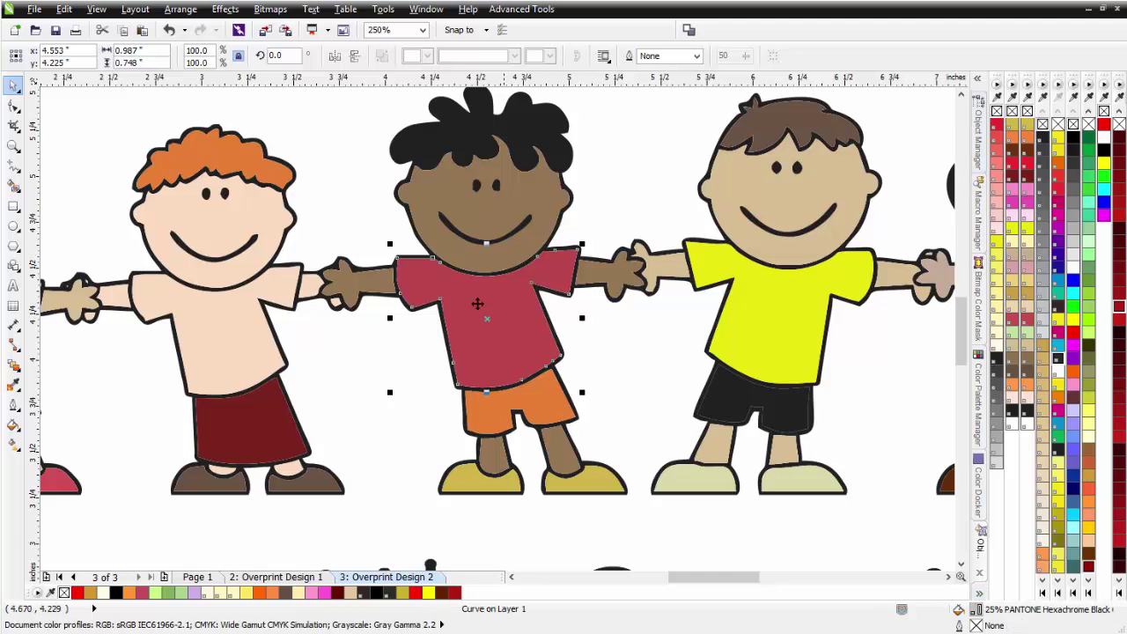
- Inspect the layers under the red shirt and pants by moving them, undoing each move
{"action": "left_click_drag", "start_coordinate": [478, 308], "coordinate": [431, 370]}
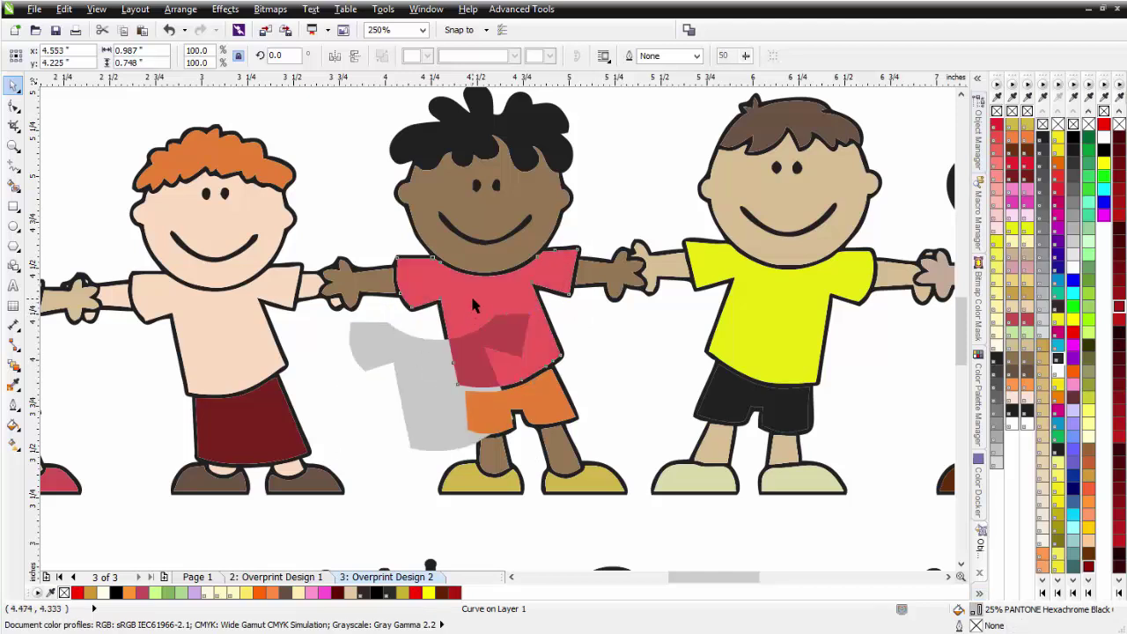
{"action": "left_click_drag", "start_coordinate": [472, 319], "coordinate": [598, 309]}
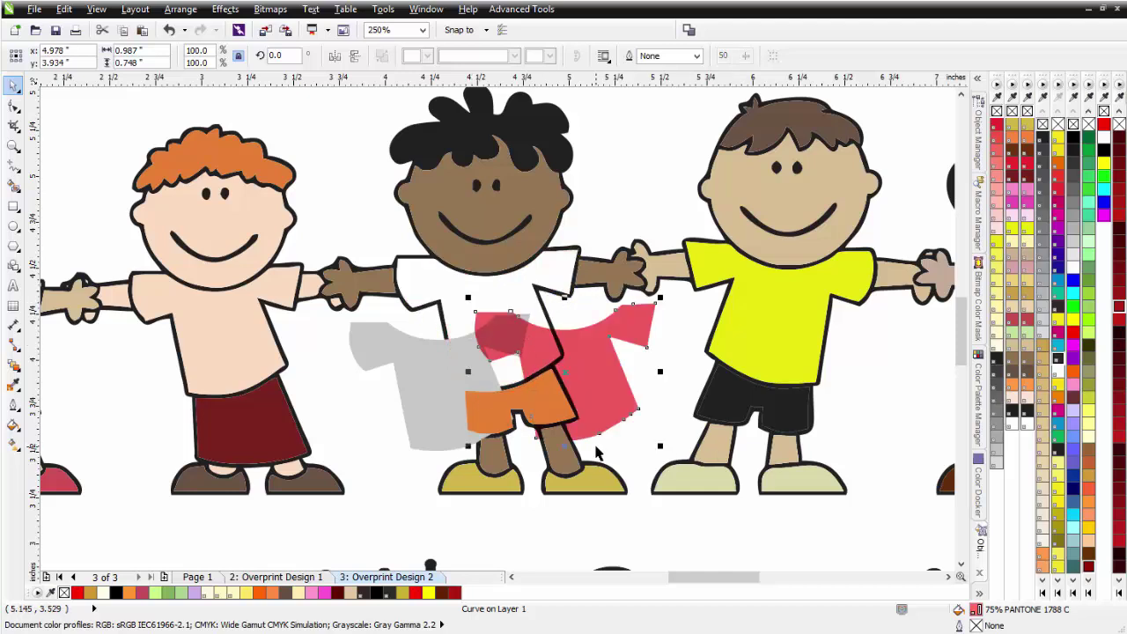
{"action": "key", "text": "ctrl+z"}
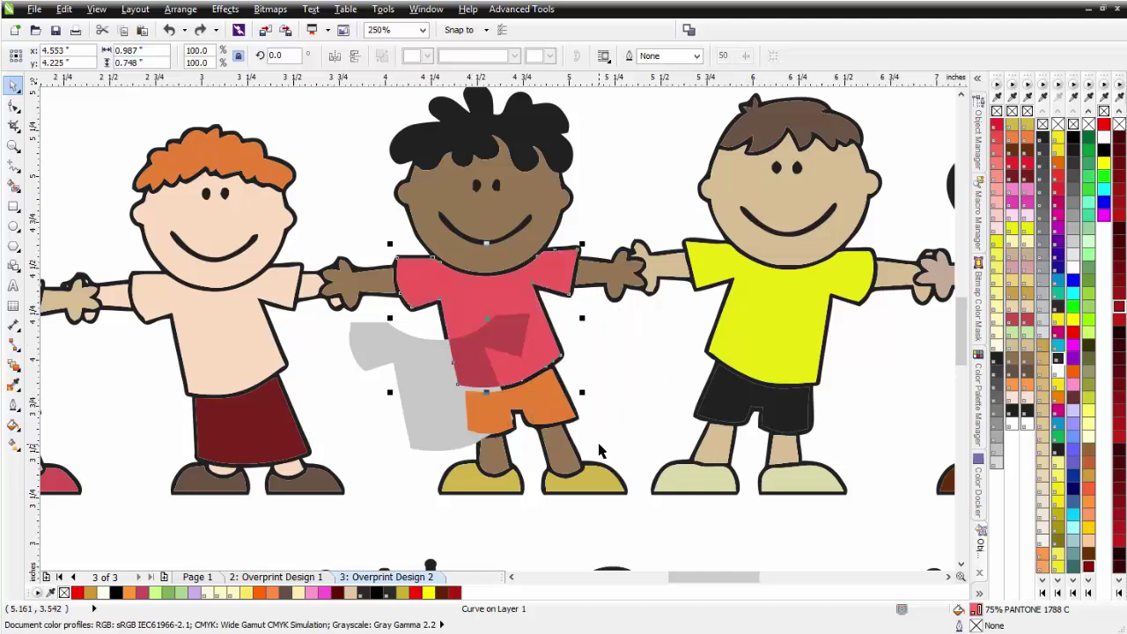
{"action": "key", "text": "ctrl+z"}
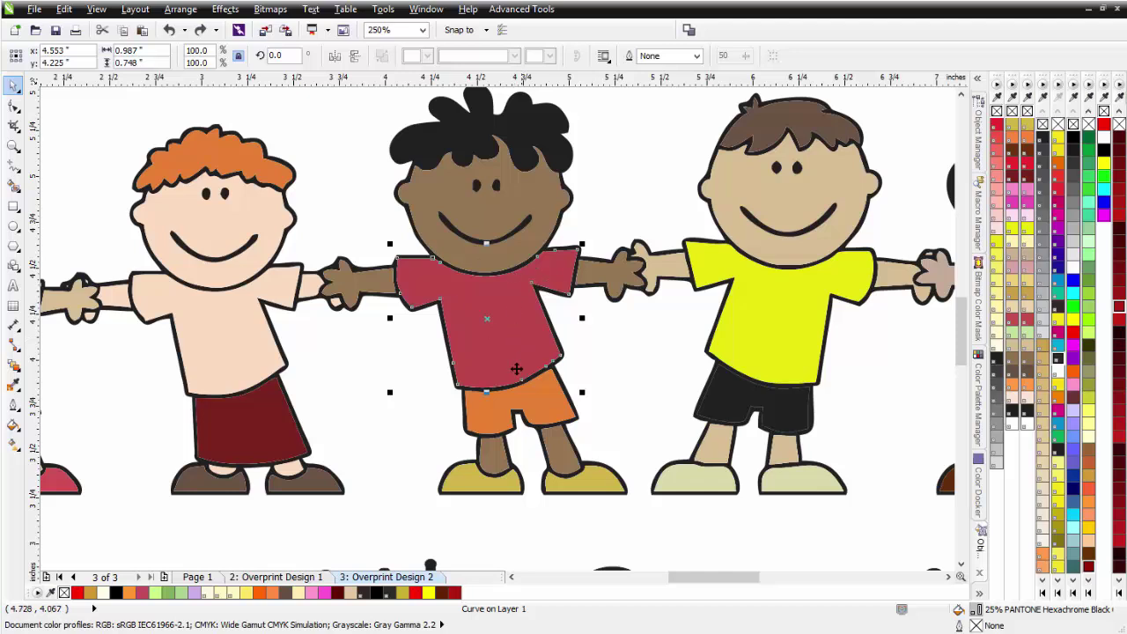
{"action": "left_click", "coordinate": [250, 446]}
{"action": "left_click_drag", "start_coordinate": [247, 443], "coordinate": [356, 508]}
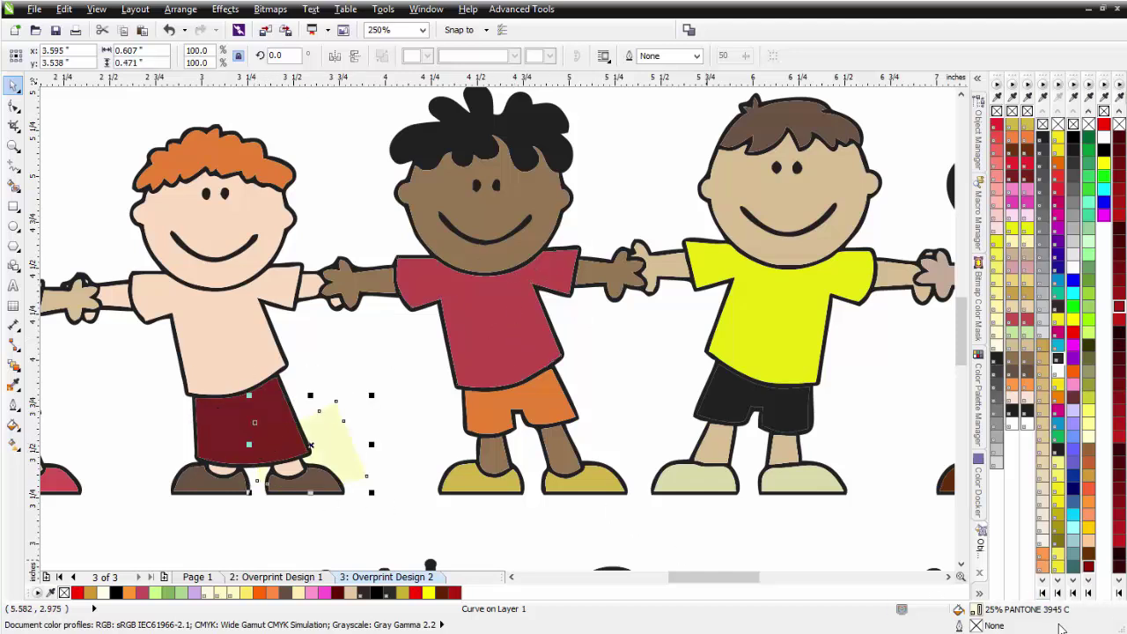
{"action": "key", "text": "ctrl+z"}
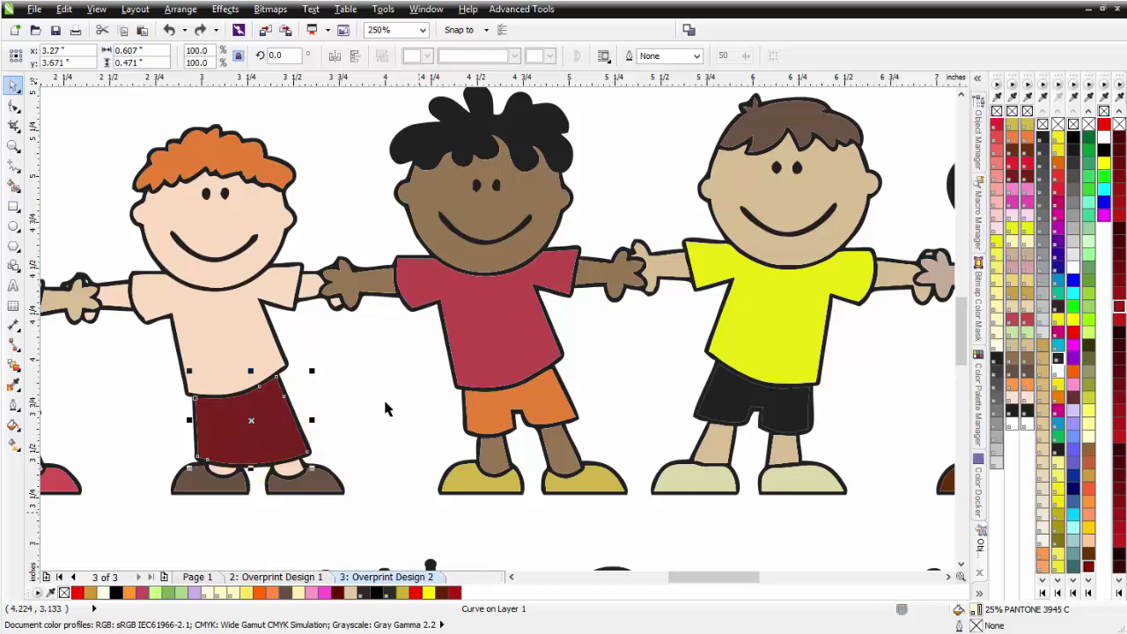
{"action": "left_click", "coordinate": [634, 370]}
{"action": "scroll", "coordinate": [625, 412], "scroll_direction": "down", "scroll_amount": 2}
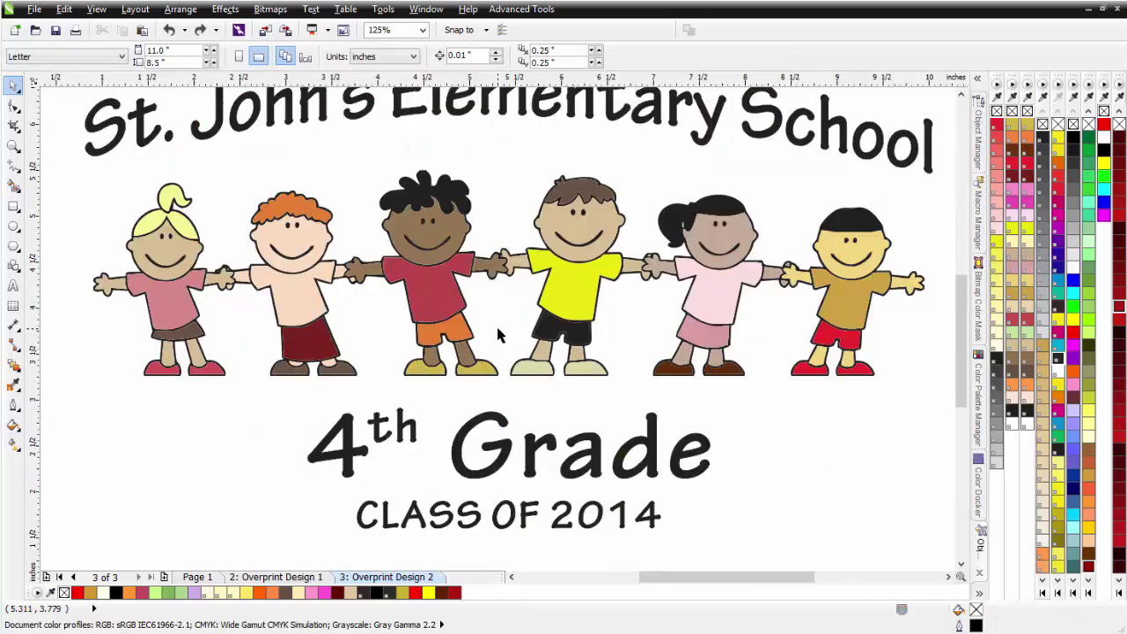
{"action": "scroll", "coordinate": [499, 337], "scroll_direction": "down", "scroll_amount": 2}
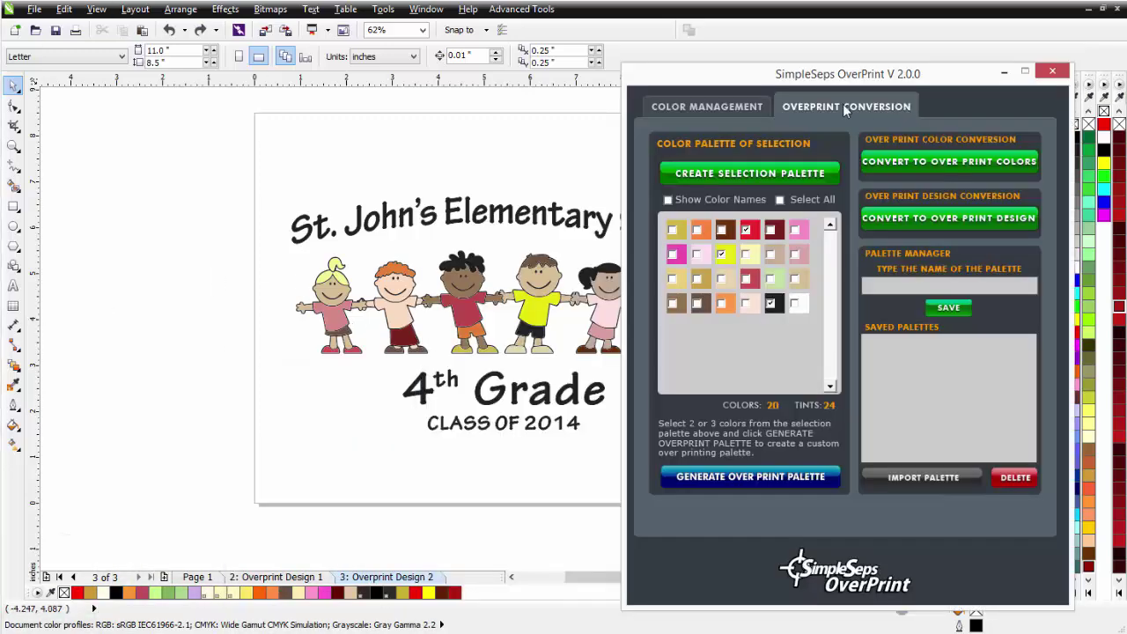
- Rebuild the selection palette for the whole page, showing 4 colours and 23 tints, then close the plugin
{"action": "left_click", "coordinate": [702, 110]}
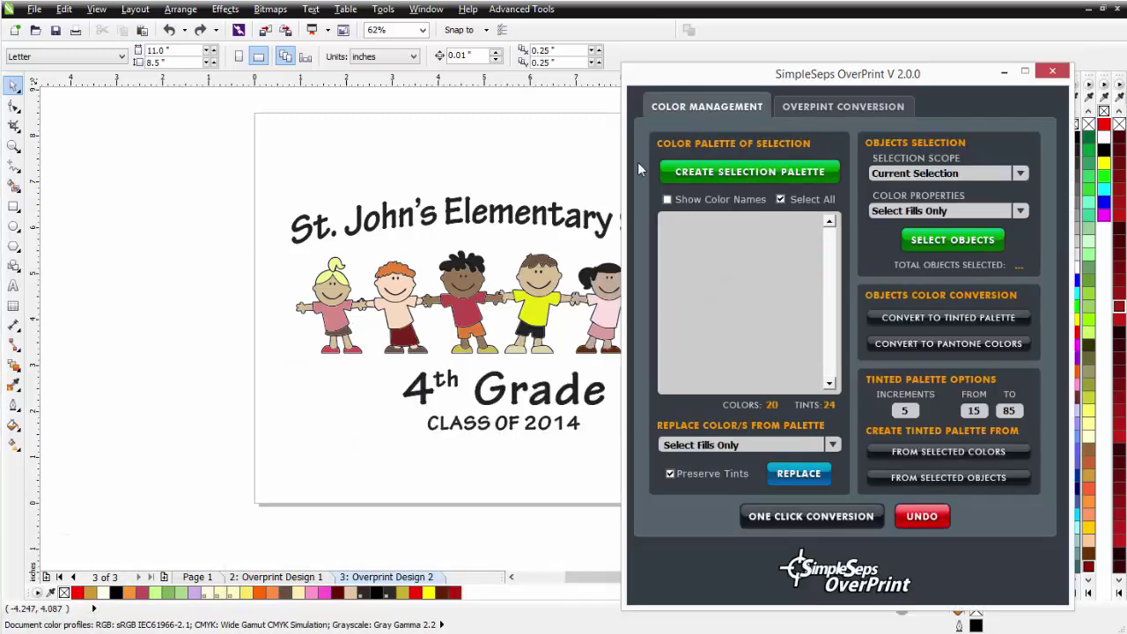
{"action": "key", "text": "ctrl+a"}
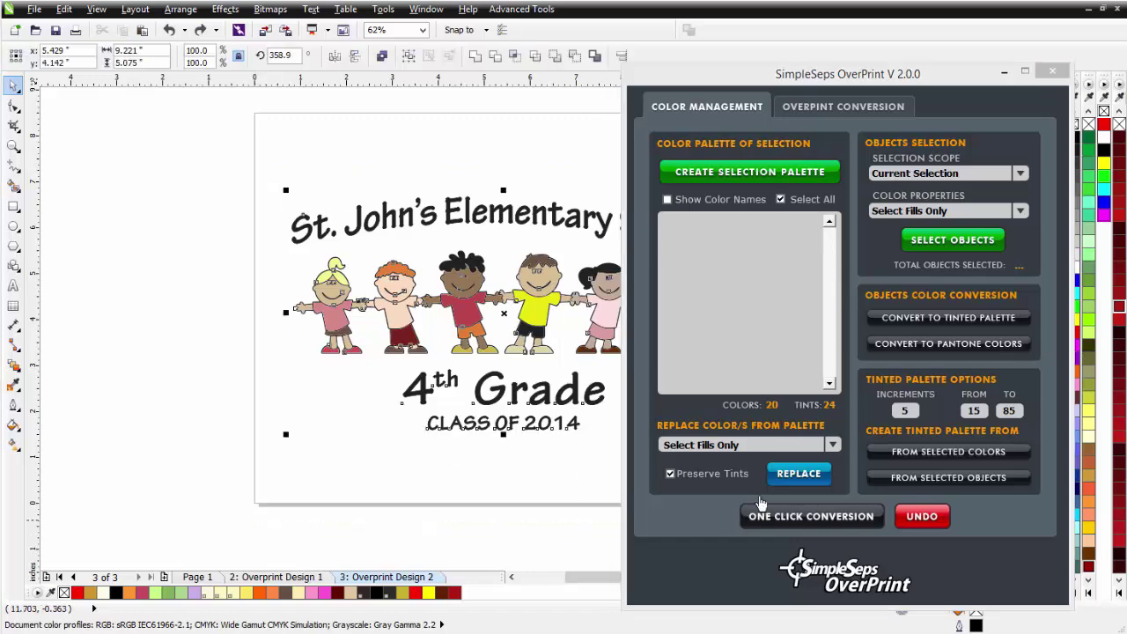
{"action": "left_click", "coordinate": [755, 174]}
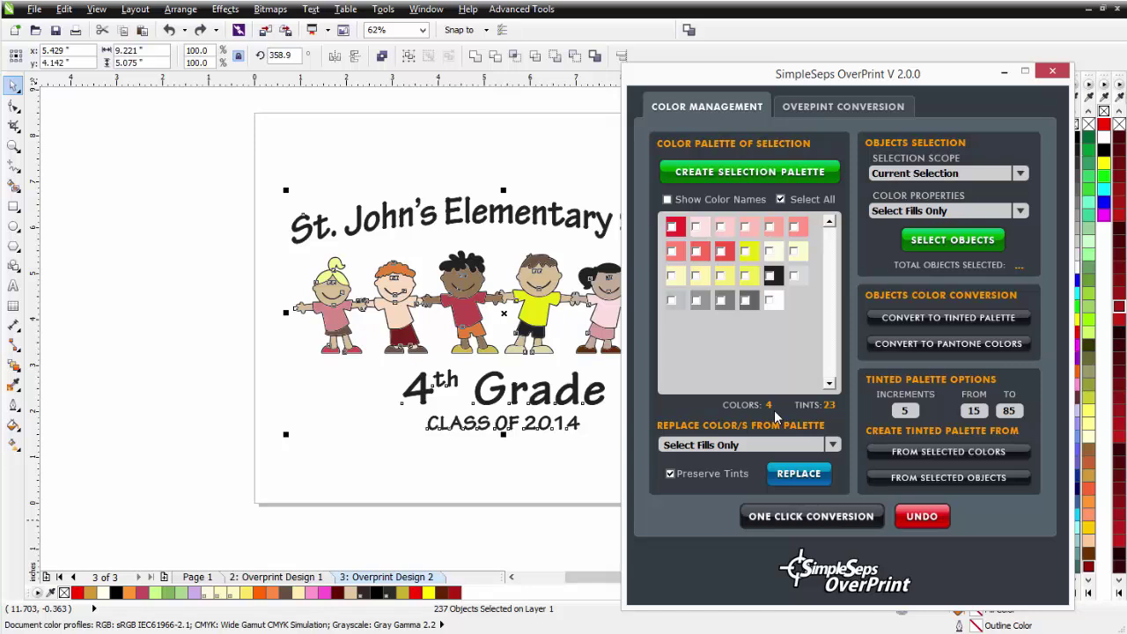
{"action": "left_click", "coordinate": [1062, 75]}
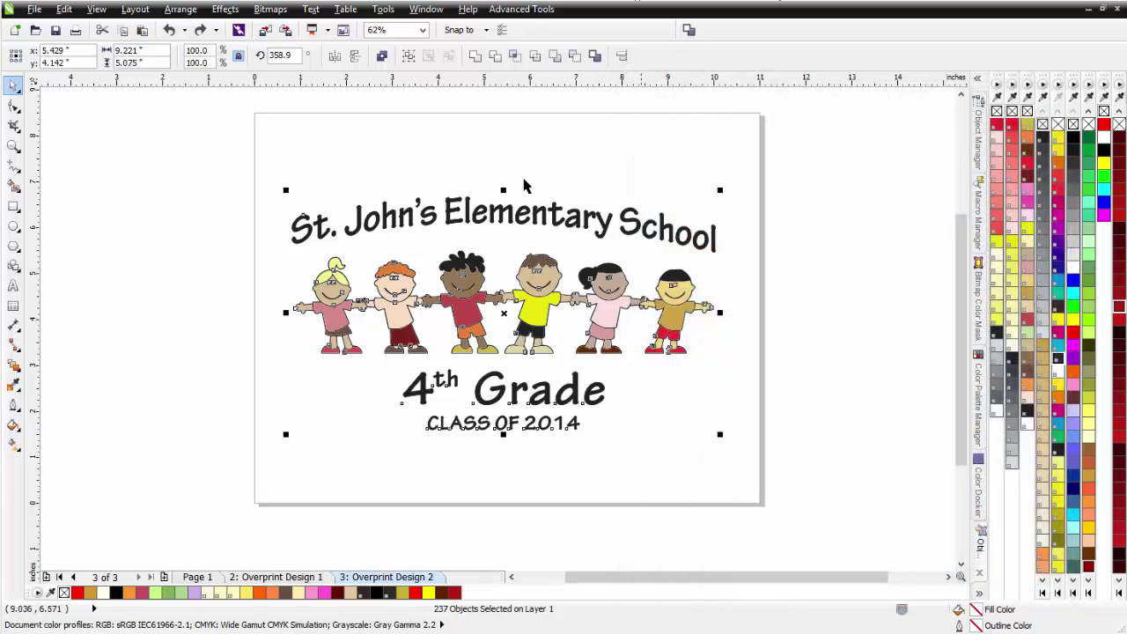
- In Simple Seps 4, set HalfTones raster, turn off Highlight White, interlock 1788 C, and choose All Black
{"action": "left_click", "coordinate": [523, 9]}
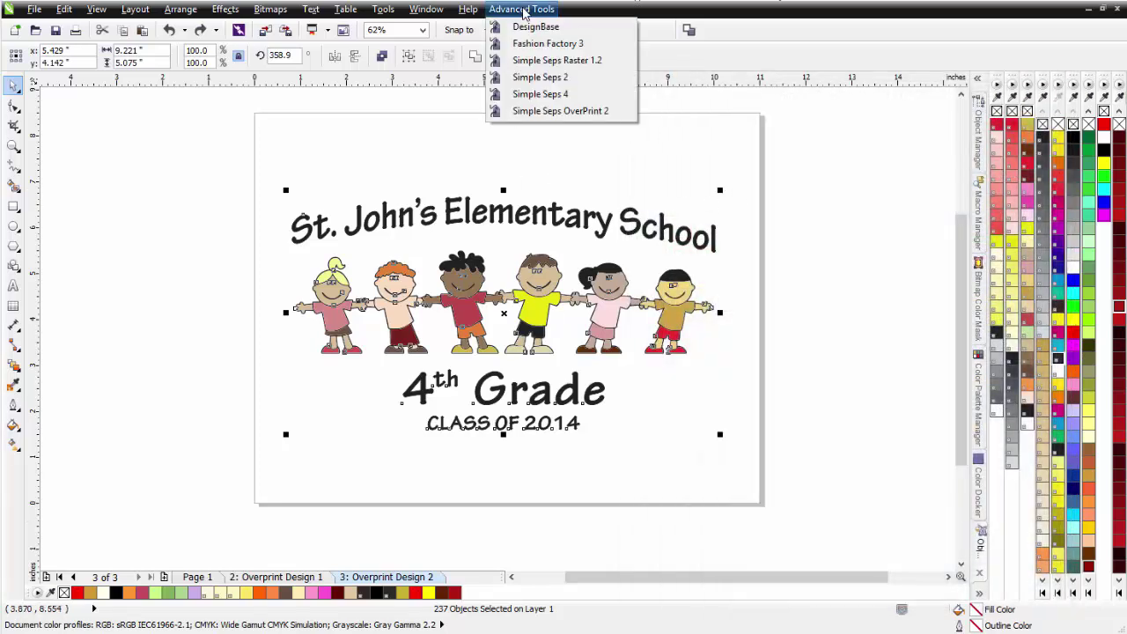
{"action": "left_click", "coordinate": [544, 95]}
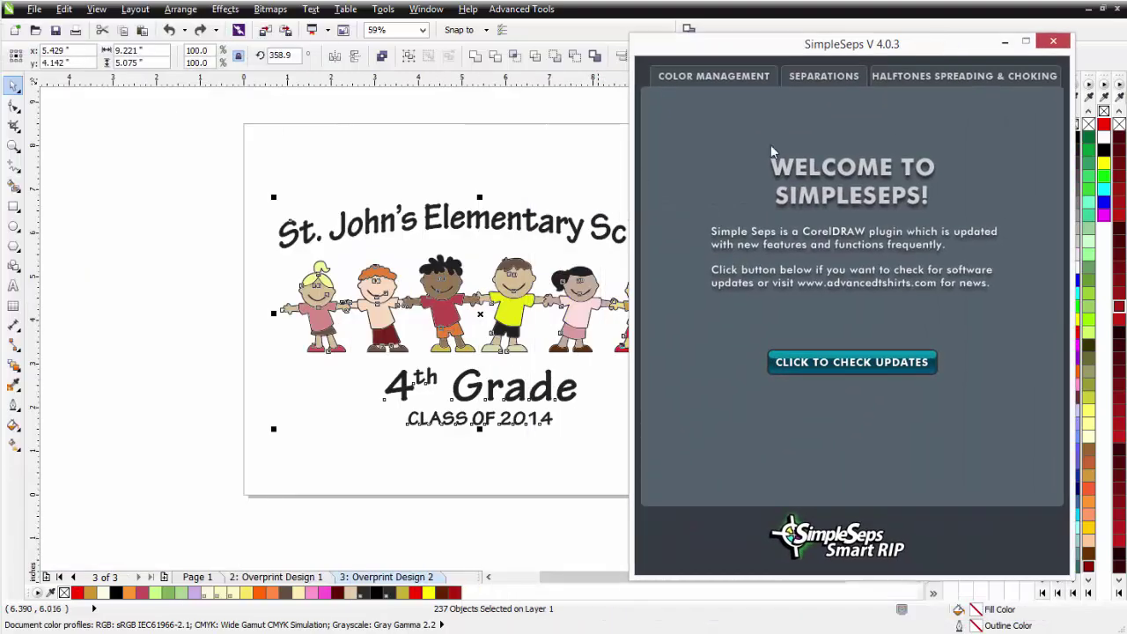
{"action": "left_click", "coordinate": [852, 78]}
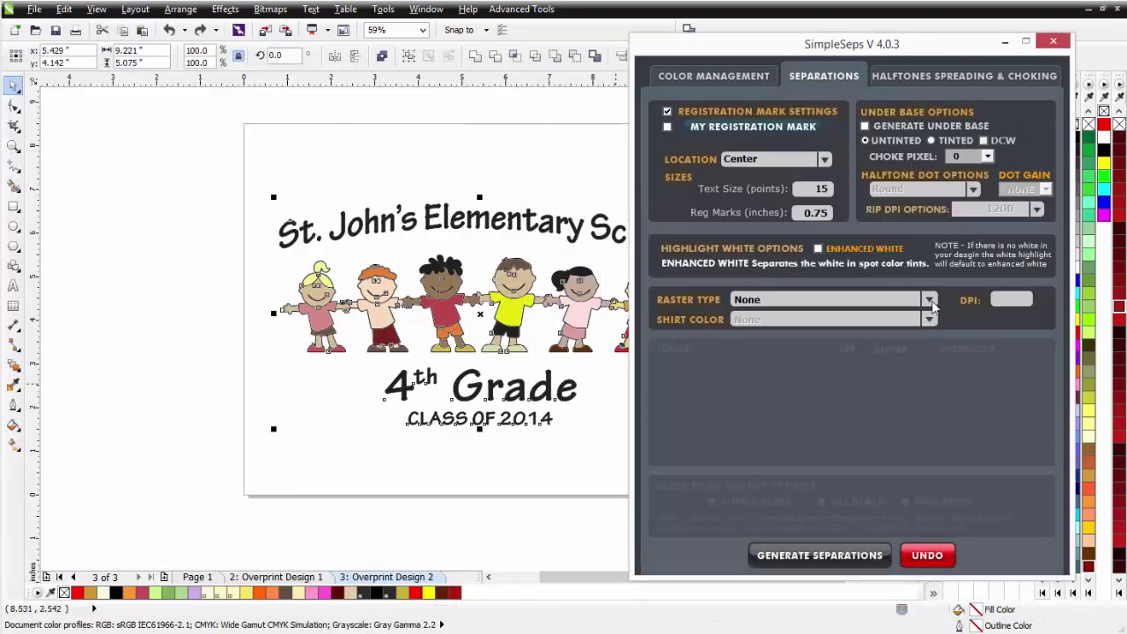
{"action": "left_click", "coordinate": [927, 302]}
{"action": "left_click", "coordinate": [872, 325]}
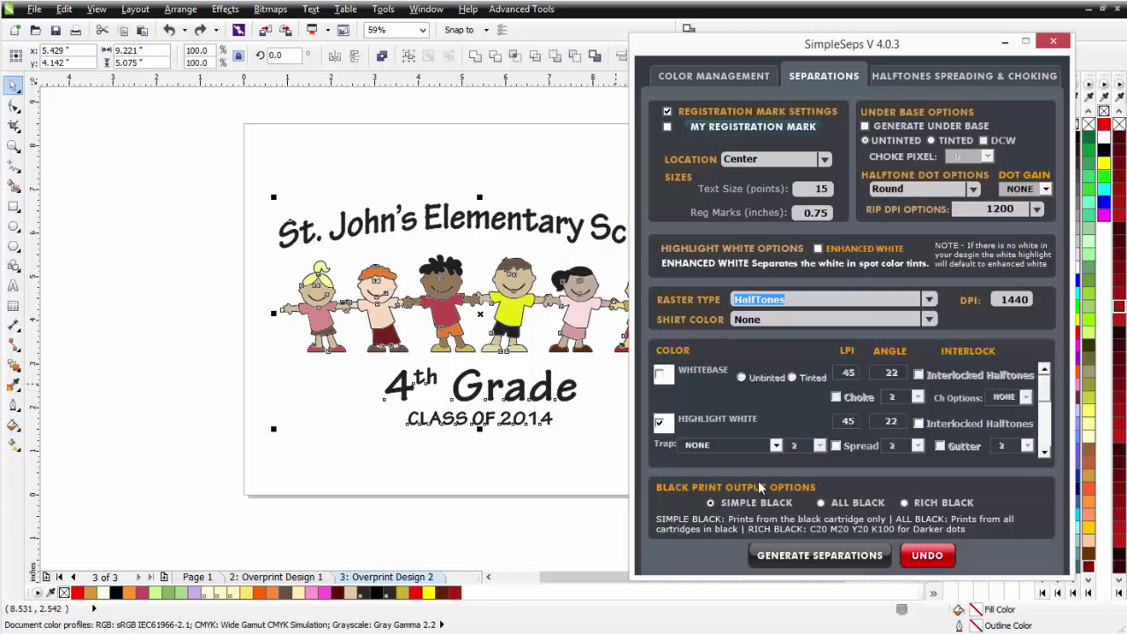
{"action": "left_click", "coordinate": [659, 423]}
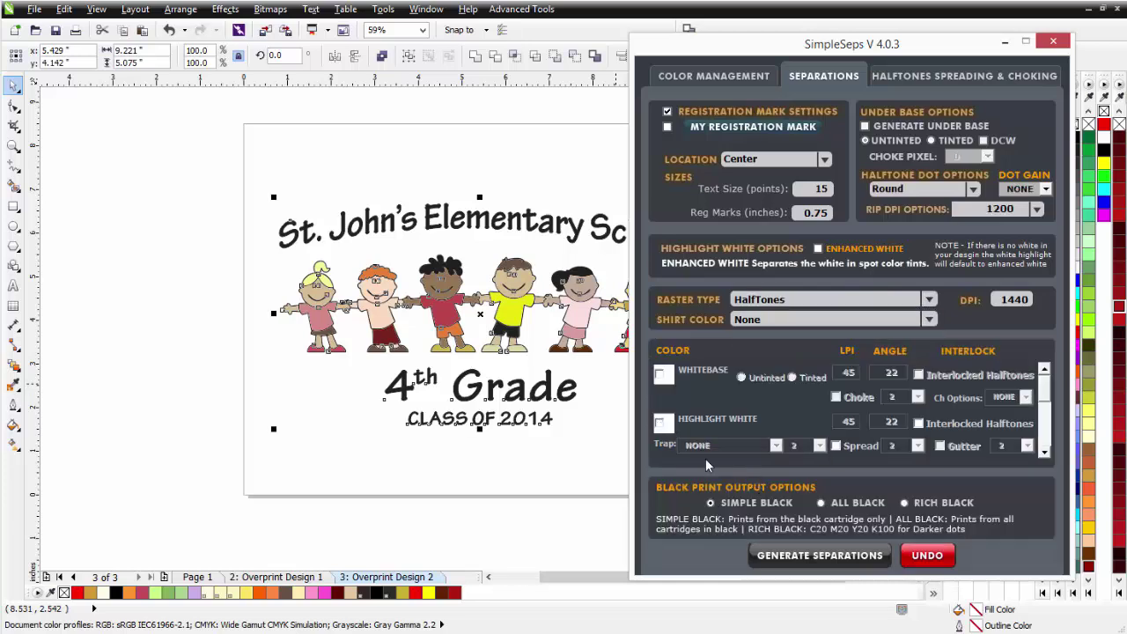
{"action": "scroll", "coordinate": [1056, 404], "scroll_direction": "down", "scroll_amount": 5}
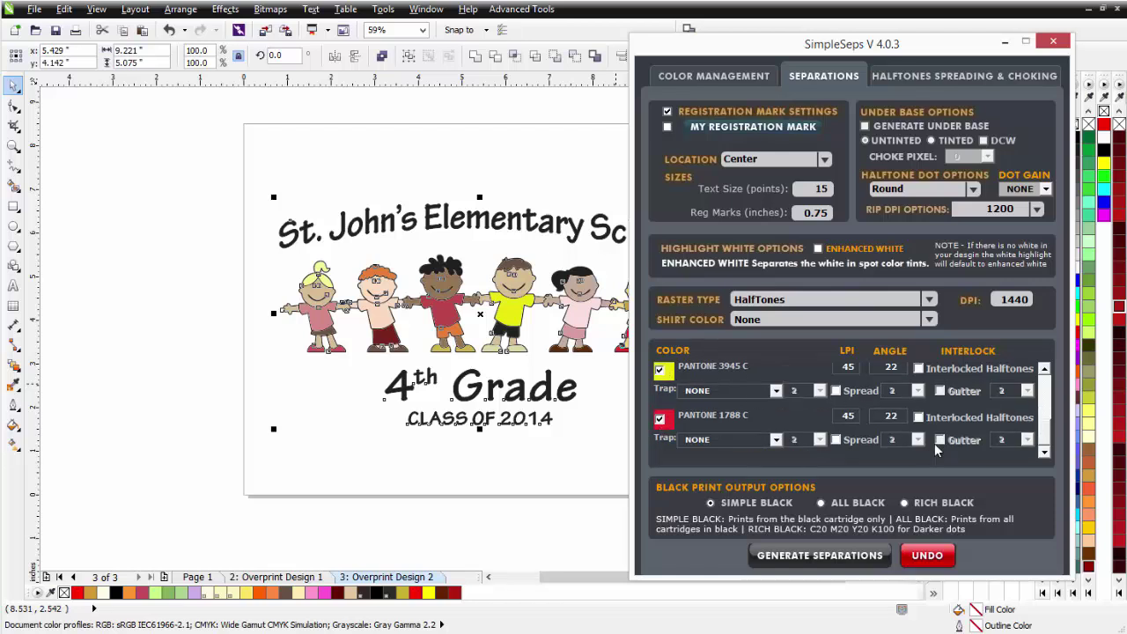
{"action": "left_click", "coordinate": [920, 419]}
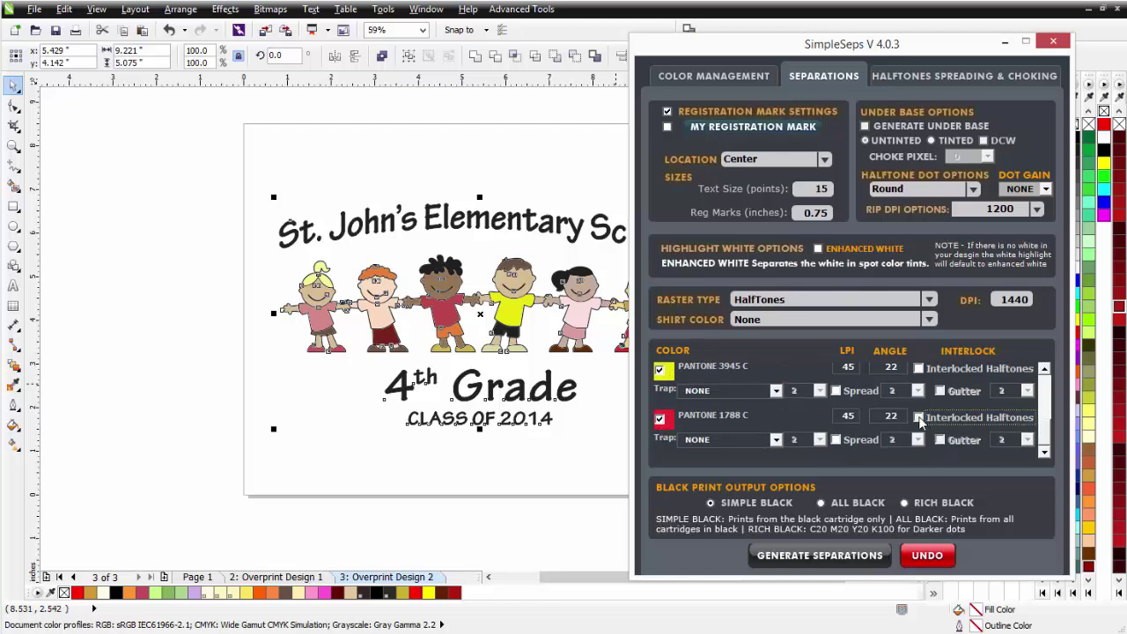
{"action": "left_click", "coordinate": [821, 504]}
- Set the Hexachrome Black C angle to 6 and generate the halftone separations
{"action": "scroll", "coordinate": [1047, 439], "scroll_direction": "down", "scroll_amount": 1}
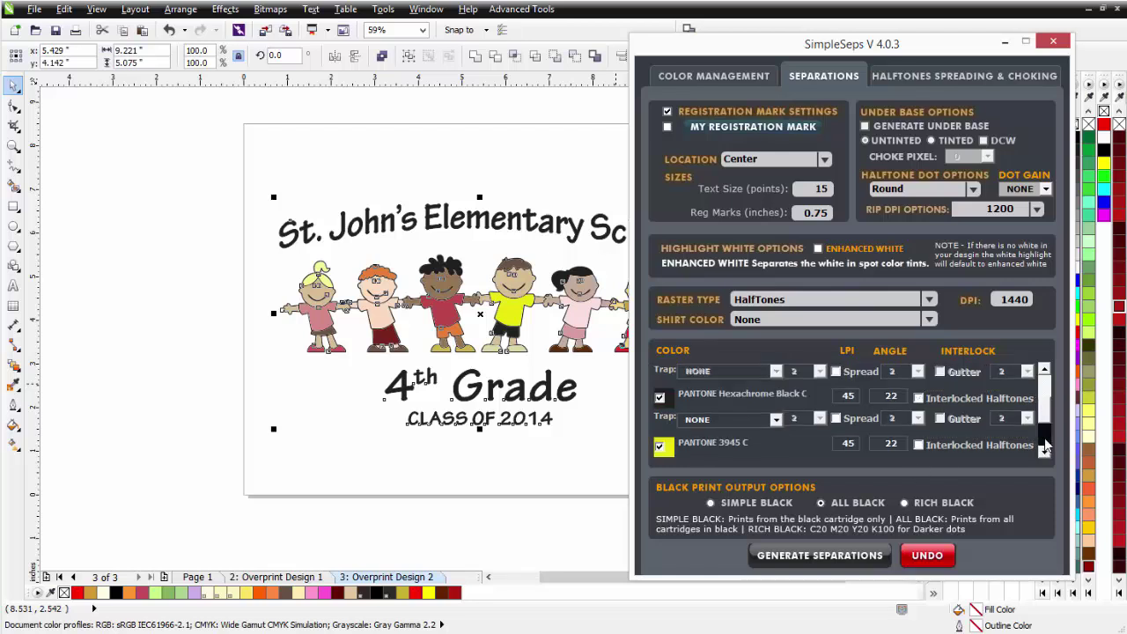
{"action": "scroll", "coordinate": [1048, 435], "scroll_direction": "up", "scroll_amount": 1}
{"action": "scroll", "coordinate": [1048, 435], "scroll_direction": "up", "scroll_amount": 3}
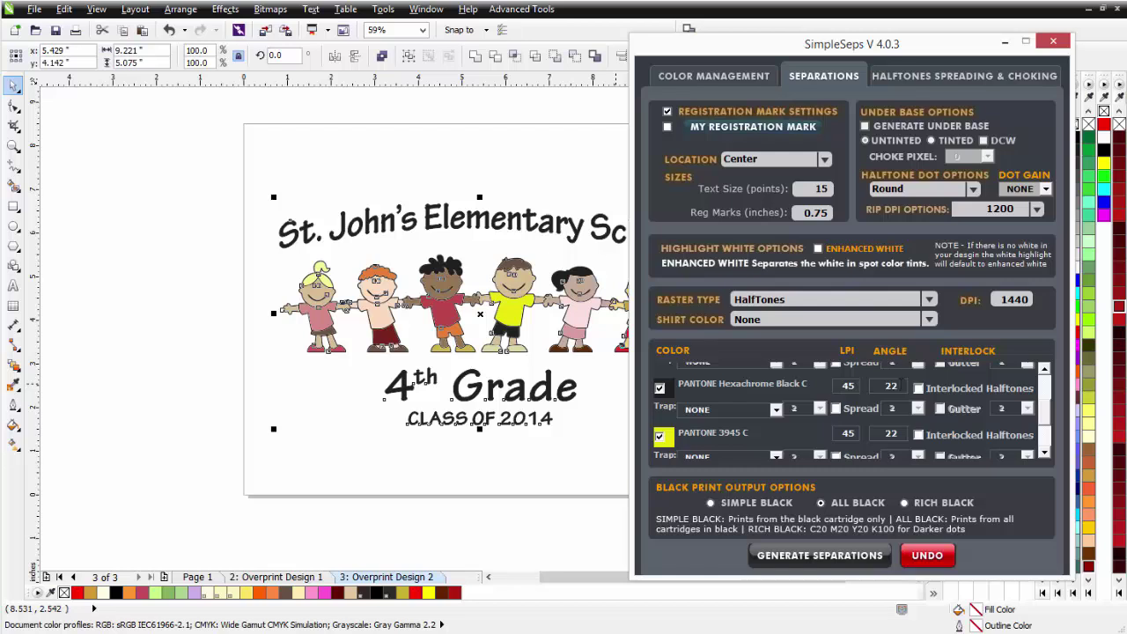
{"action": "double_click", "coordinate": [891, 385]}
{"action": "type", "text": "67"}
{"action": "left_click", "coordinate": [837, 556]}
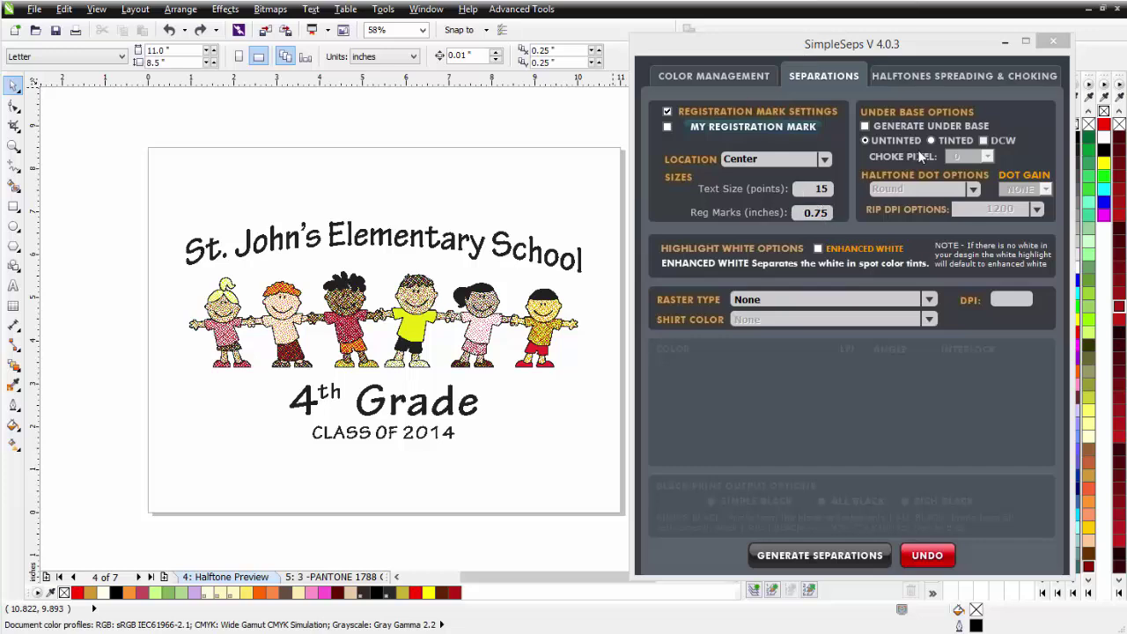
- Minimize SimpleSeps and collapse the Object Manager to give the canvas more room
{"action": "left_click", "coordinate": [1005, 43]}
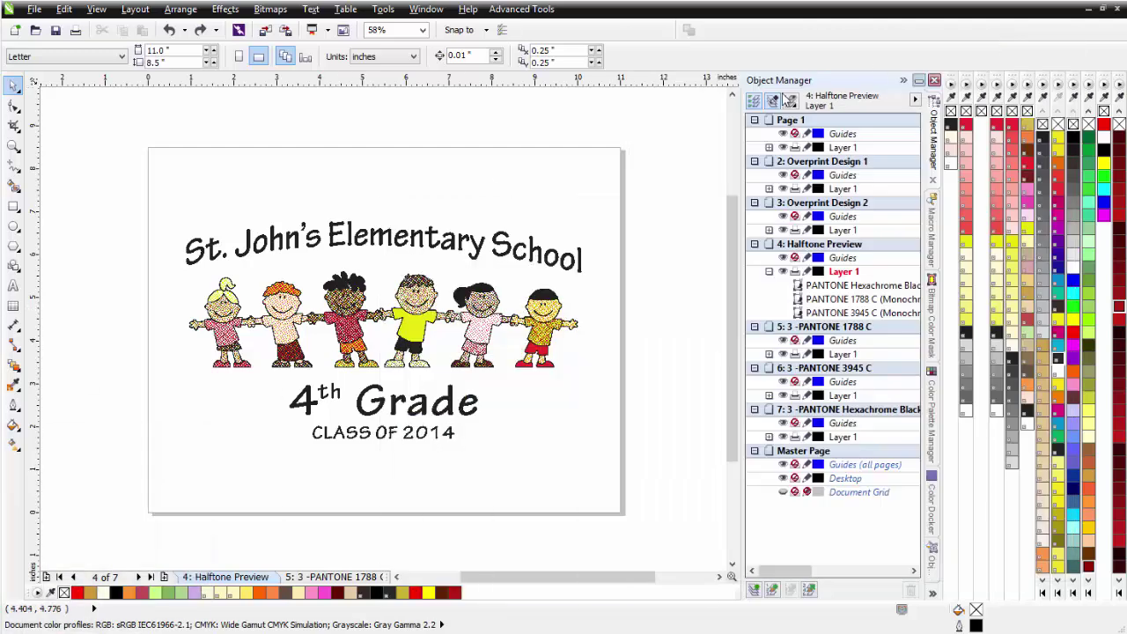
{"action": "left_click", "coordinate": [917, 81]}
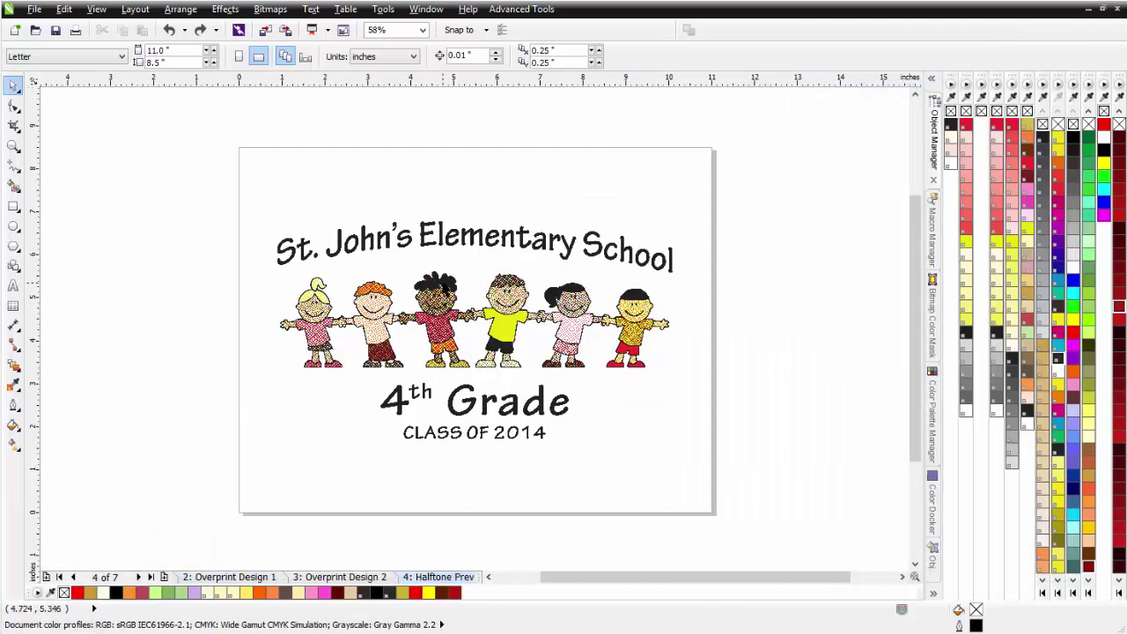
{"action": "left_click", "coordinate": [444, 290]}
- Zoom in to inspect the halftone dots, then select and copy all three halftone objects
{"action": "scroll", "coordinate": [474, 329], "scroll_direction": "up", "scroll_amount": 4}
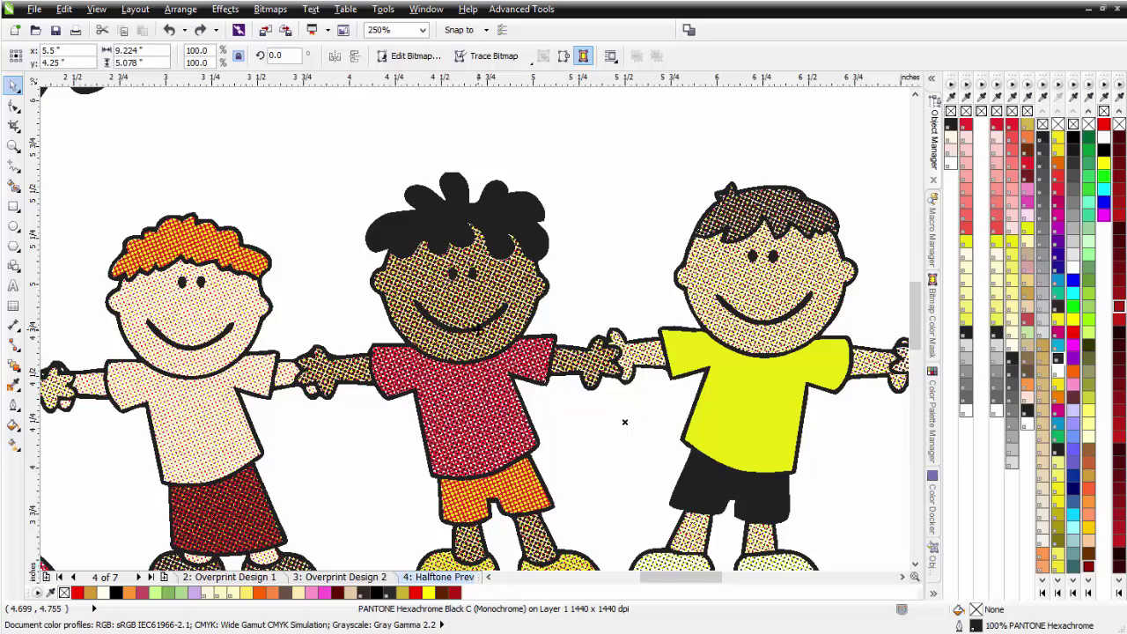
{"action": "scroll", "coordinate": [475, 328], "scroll_direction": "down", "scroll_amount": 3}
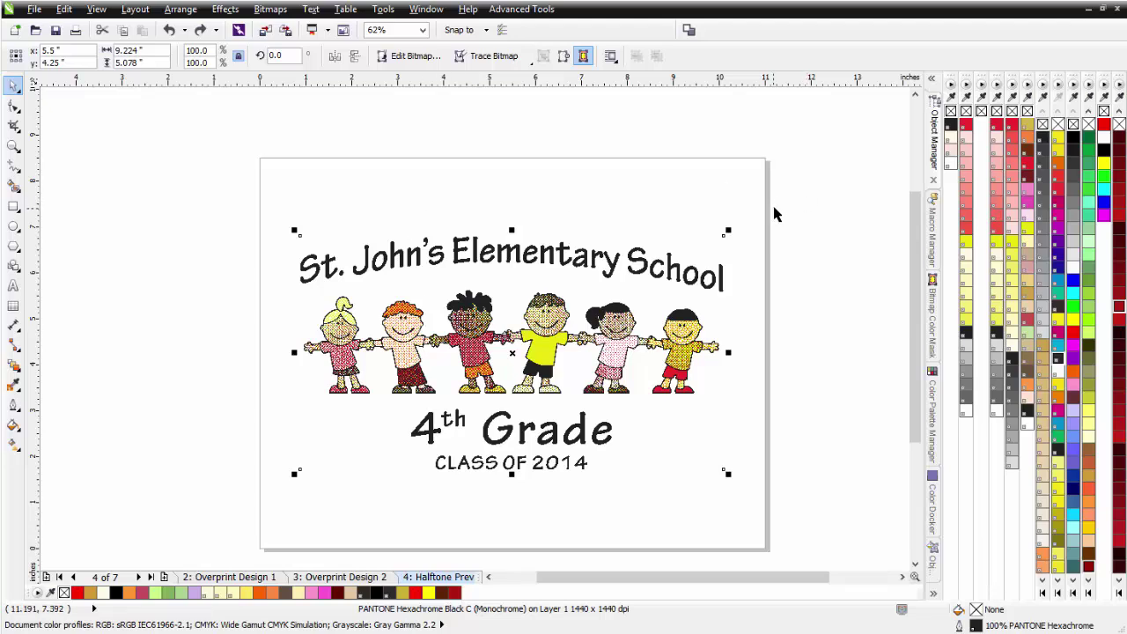
{"action": "left_click", "coordinate": [758, 273]}
{"action": "left_click_drag", "start_coordinate": [785, 201], "coordinate": [222, 506]}
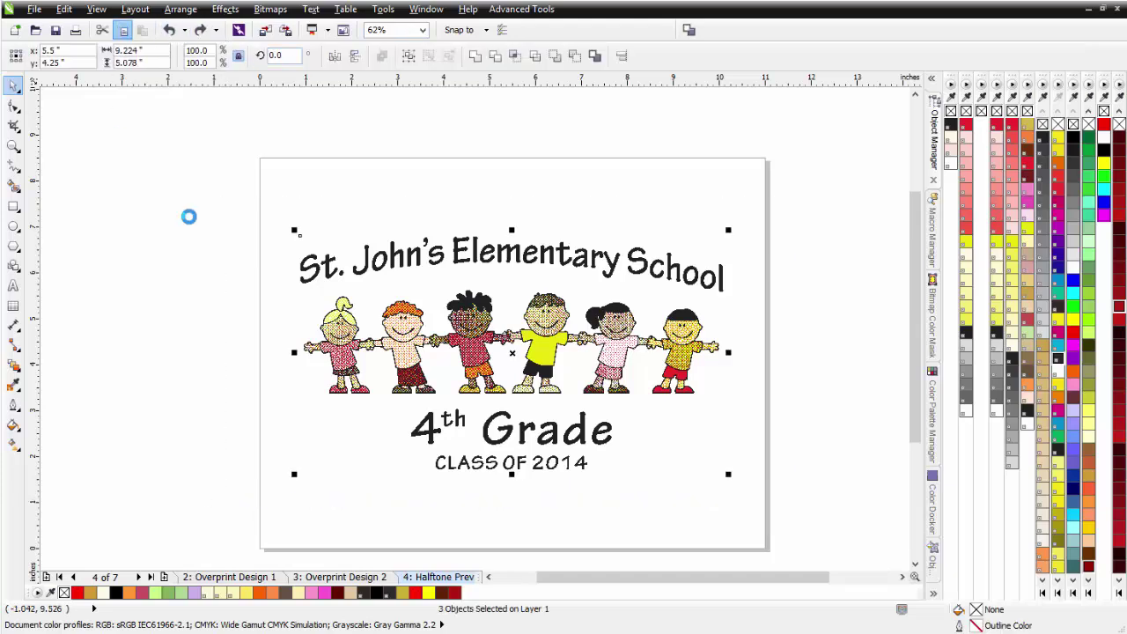
- Paste the halftone objects onto the Overprint Design 1 page and convert them to a 300 dpi bitmap
{"action": "left_click", "coordinate": [238, 577]}
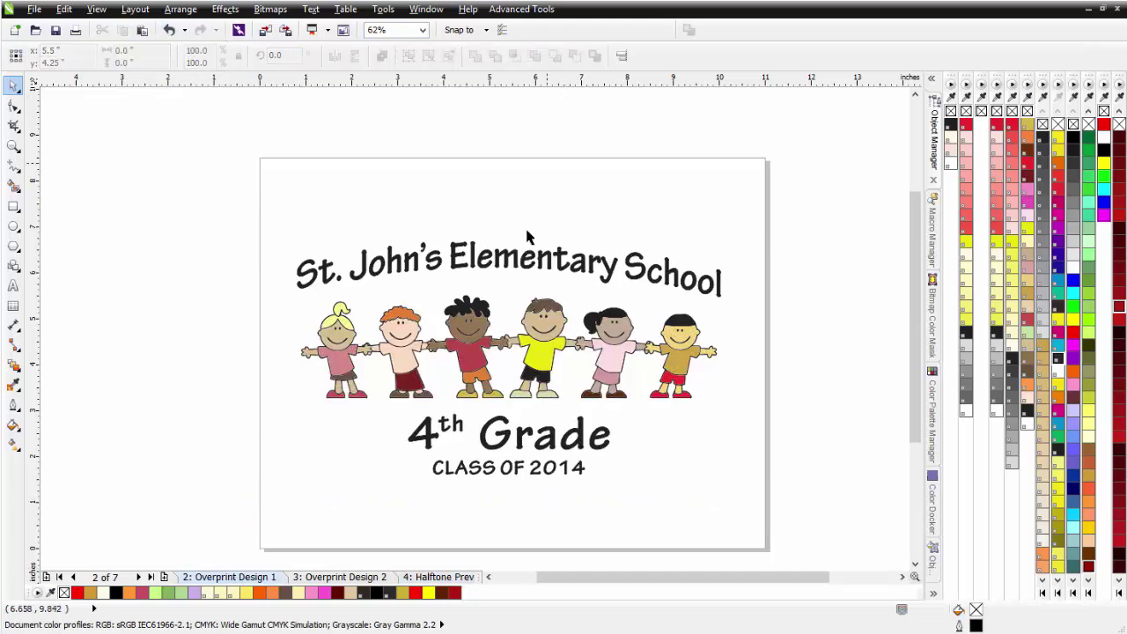
{"action": "key", "text": "F3"}
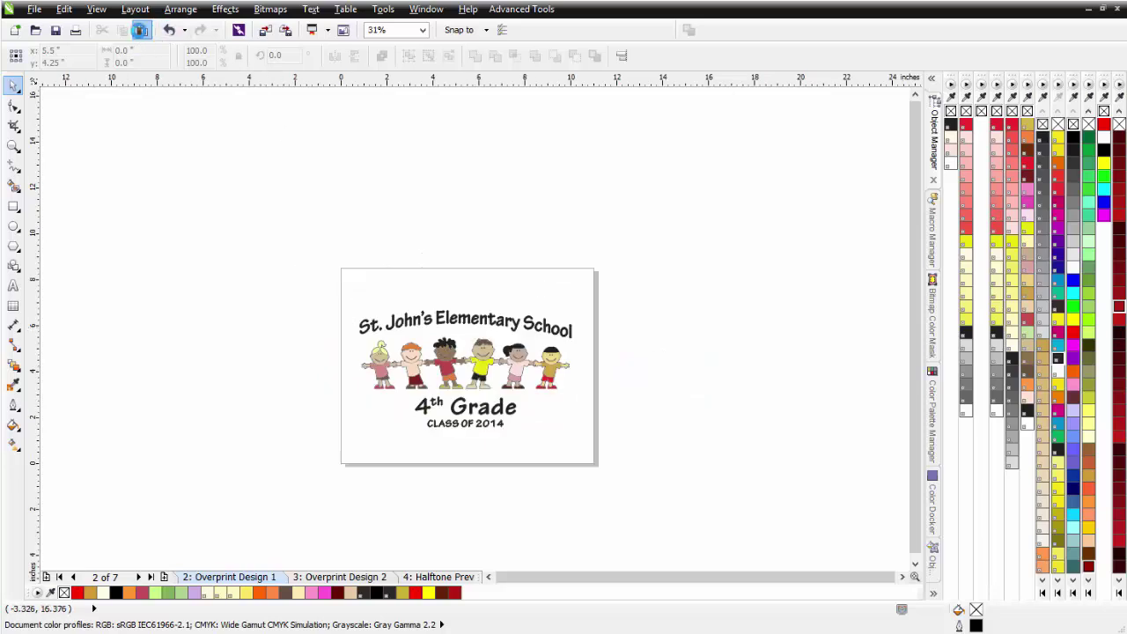
{"action": "left_click", "coordinate": [140, 30]}
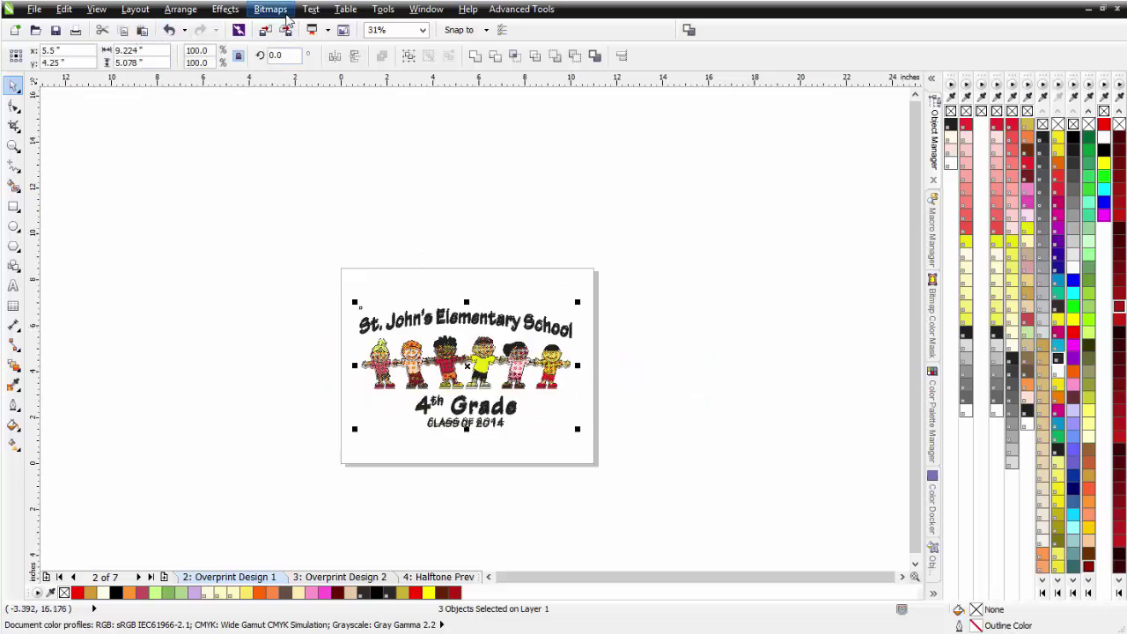
{"action": "left_click", "coordinate": [285, 15]}
{"action": "left_click", "coordinate": [308, 25]}
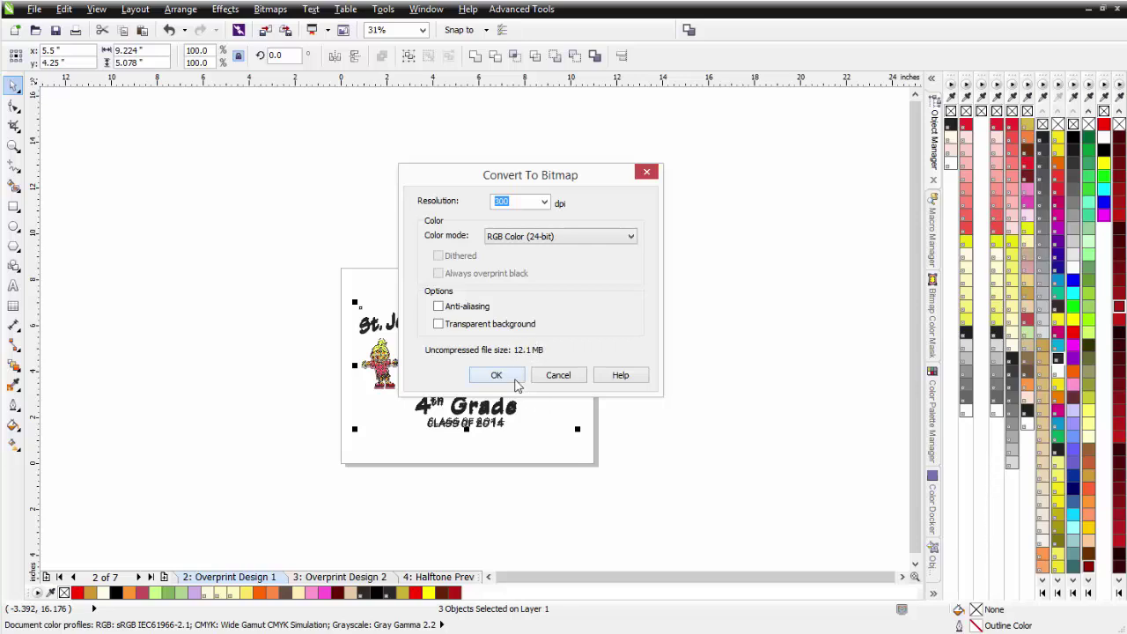
{"action": "left_click", "coordinate": [513, 377]}
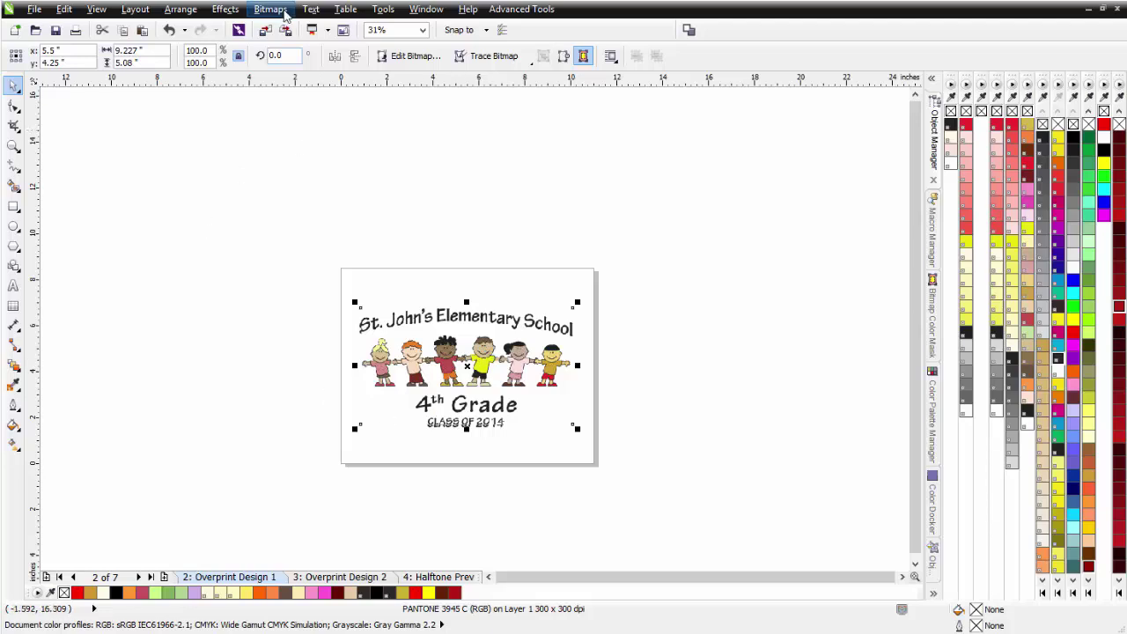
- Apply a Gaussian blur to the bitmap and move it beside the page
{"action": "left_click", "coordinate": [271, 9]}
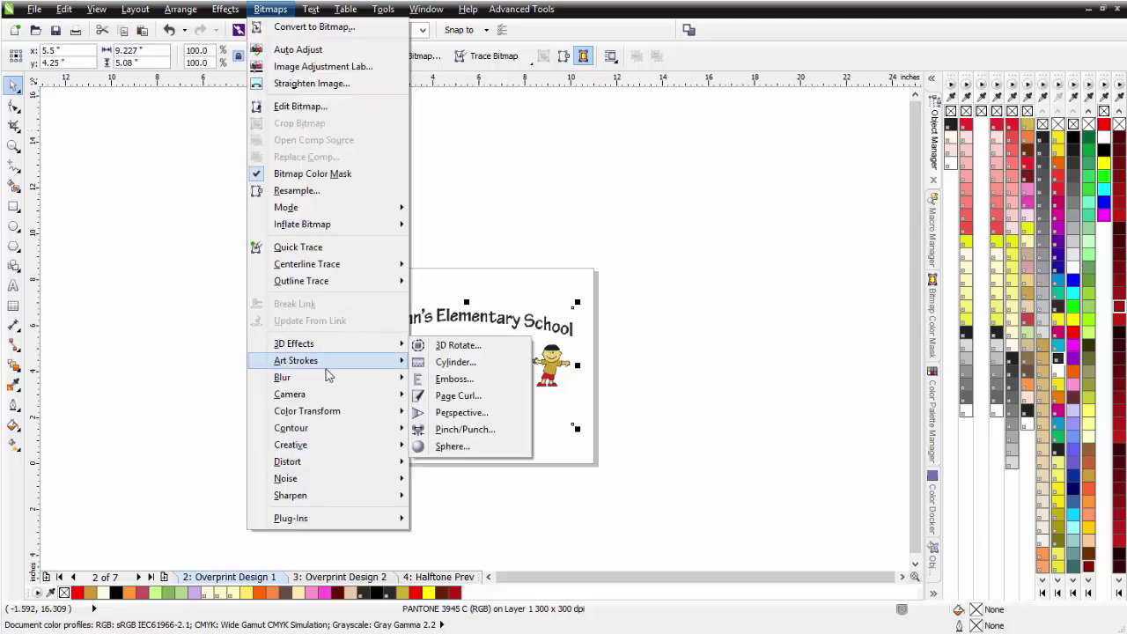
{"action": "left_click", "coordinate": [454, 397]}
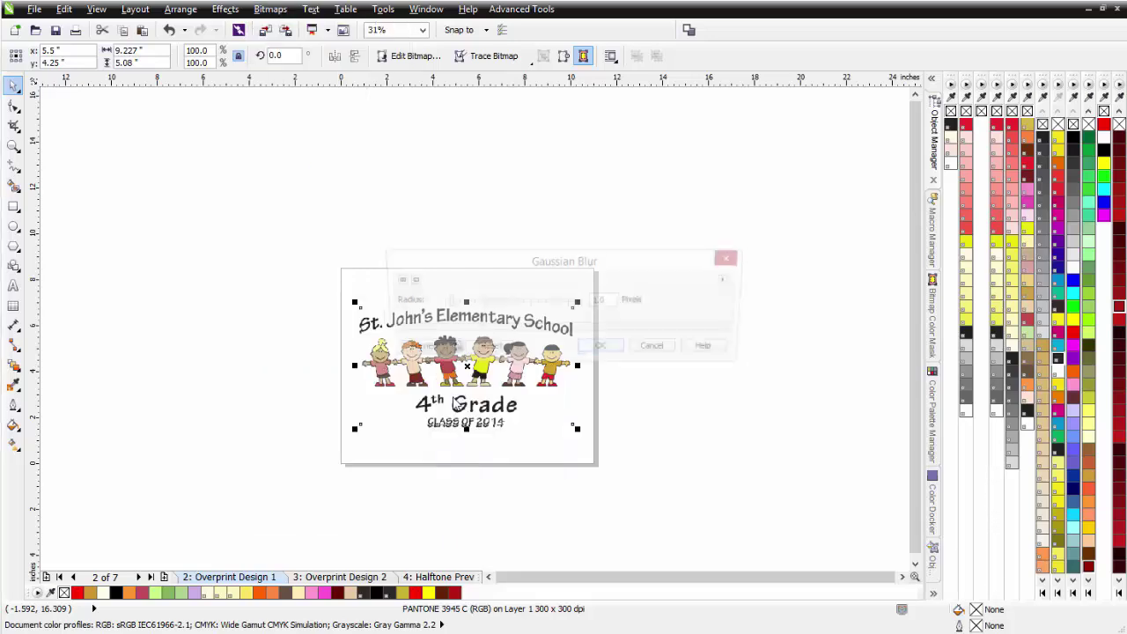
{"action": "left_click", "coordinate": [605, 348]}
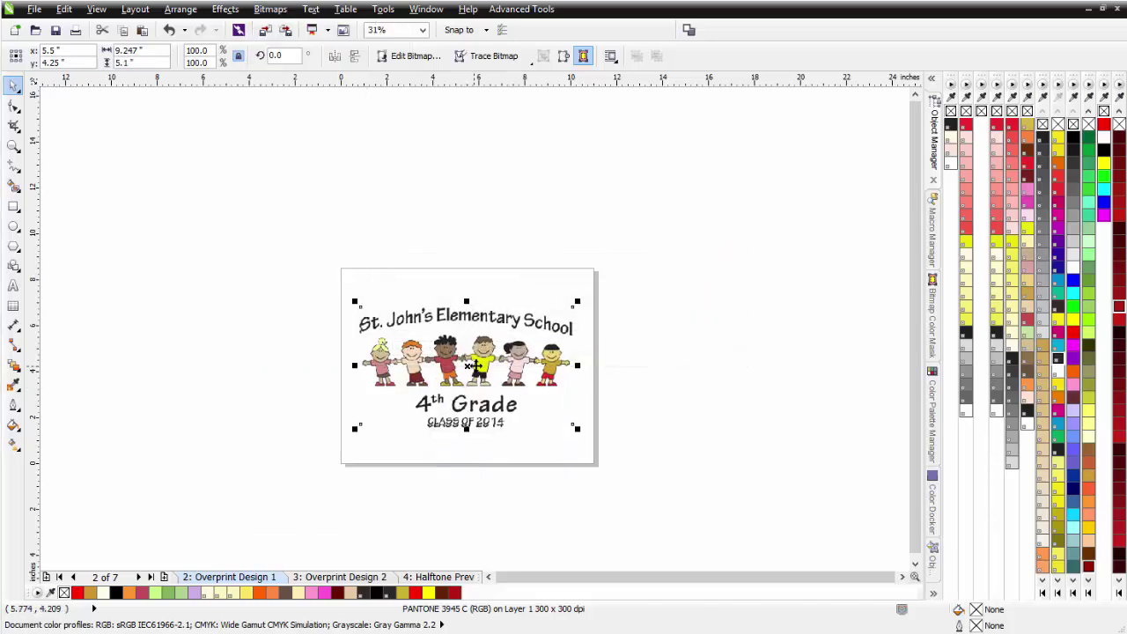
{"action": "left_click_drag", "start_coordinate": [476, 367], "coordinate": [713, 365]}
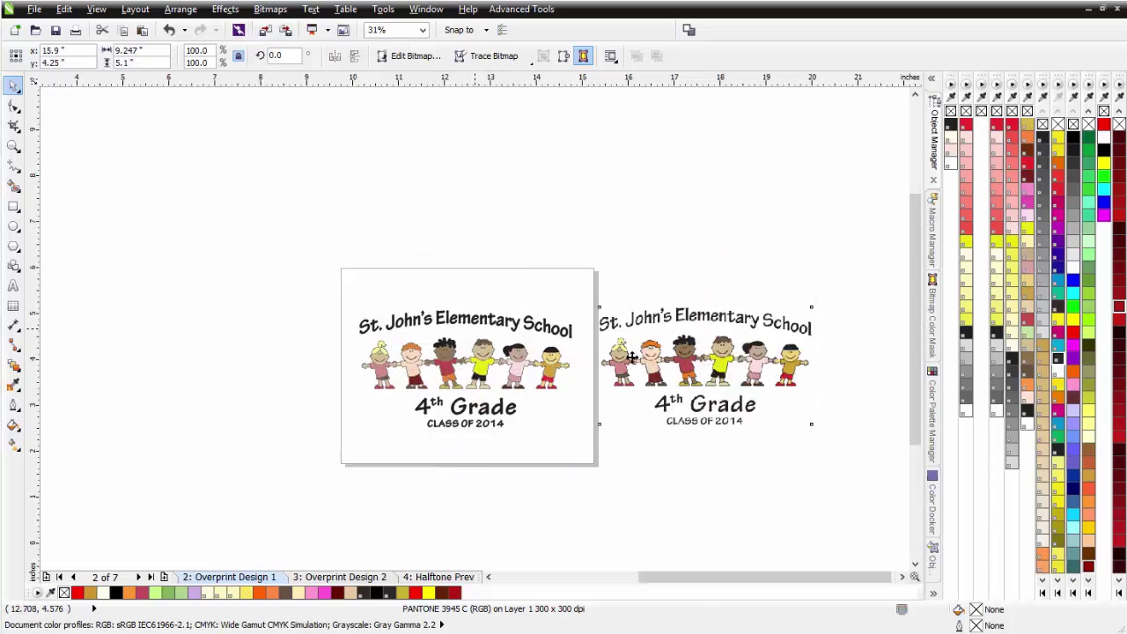
{"action": "scroll", "coordinate": [669, 388], "scroll_direction": "up", "scroll_amount": 1}
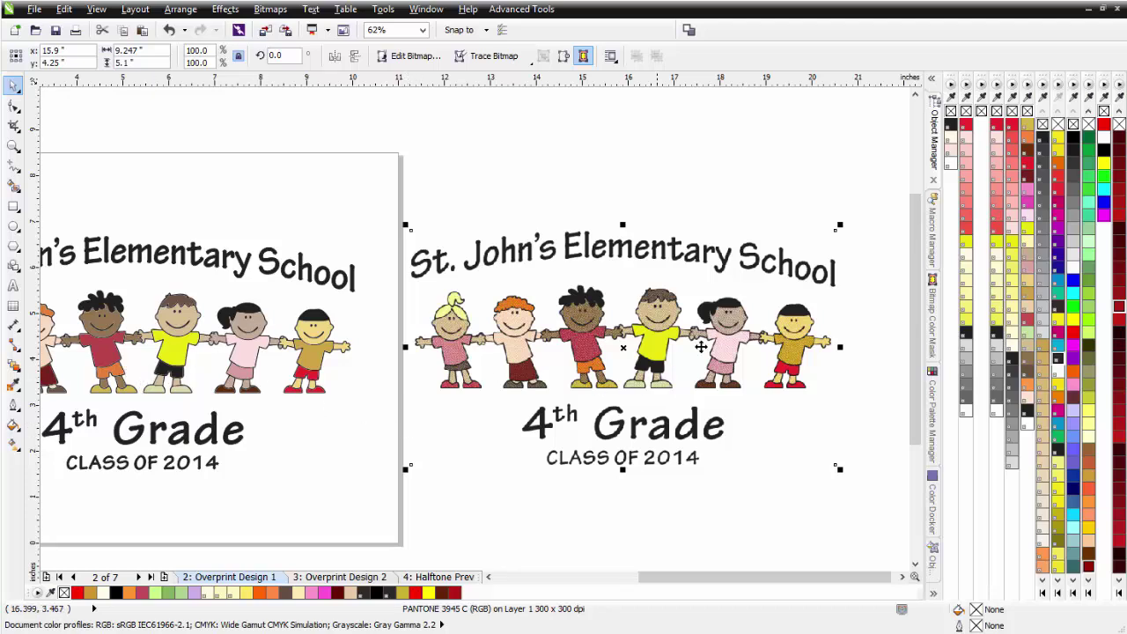
{"action": "left_click_drag", "start_coordinate": [674, 574], "coordinate": [718, 582]}
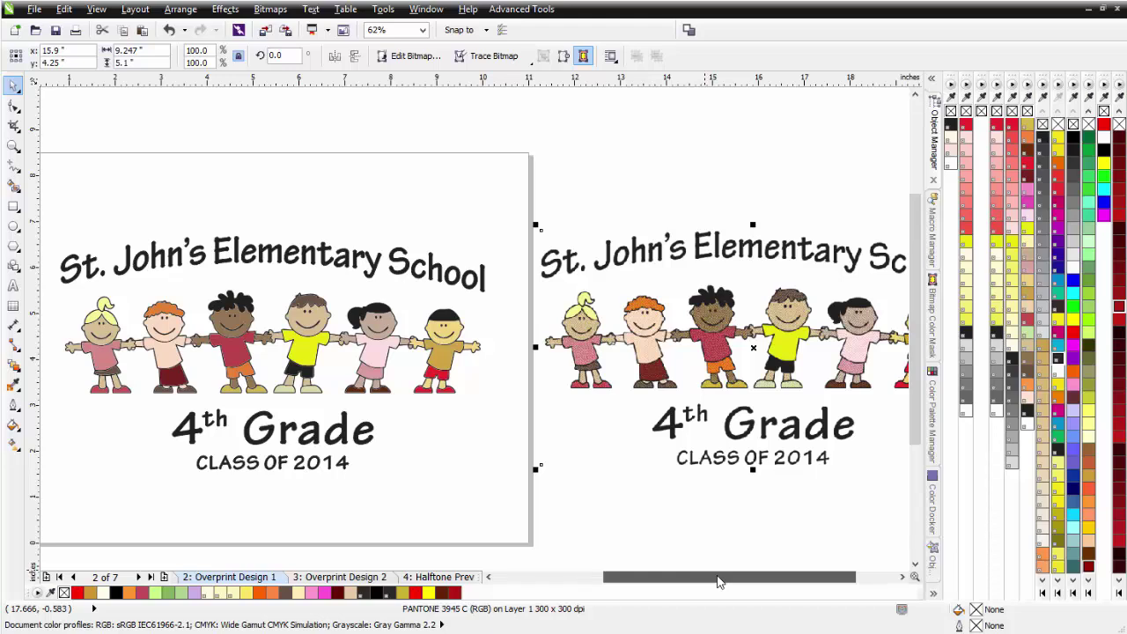
{"action": "left_click_drag", "start_coordinate": [719, 582], "coordinate": [735, 583]}
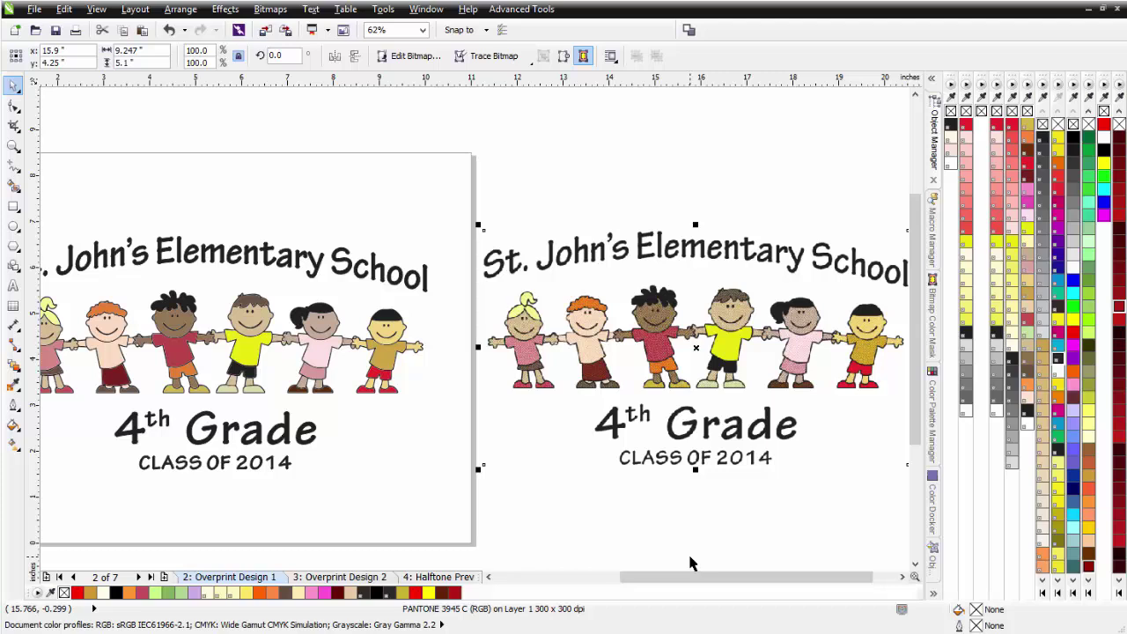